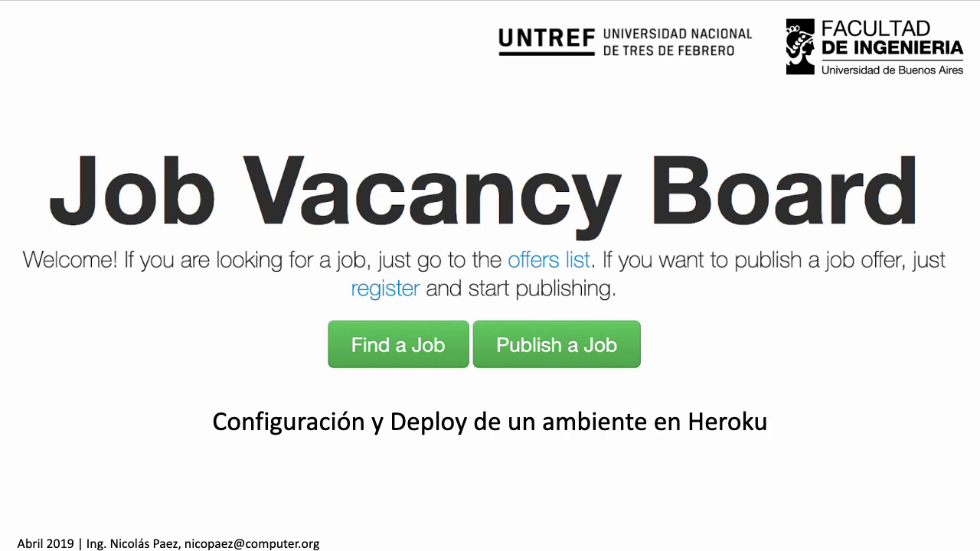
Step: Advance to the Tareas slide listing the three Heroku tasks, then show all open windows
key("Right")
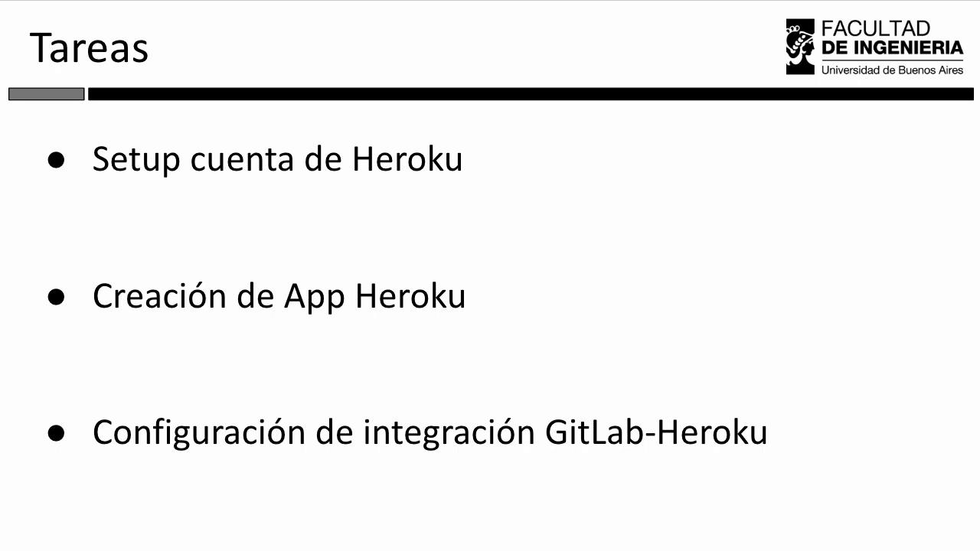
key("ctrl+Up")
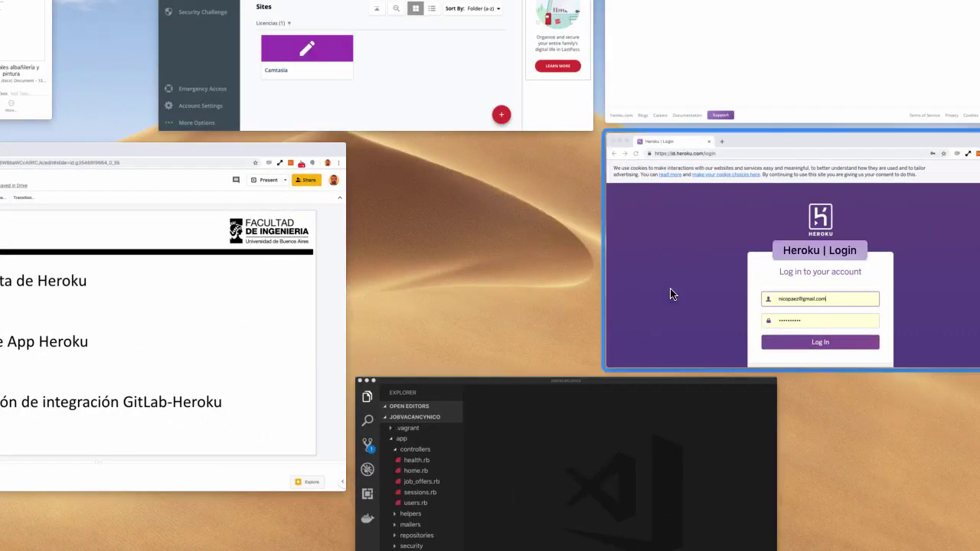
Step: Check that the new Heroku app name invernaliajobvacancystaging is available, then go back without creating it
left_click(709, 12)
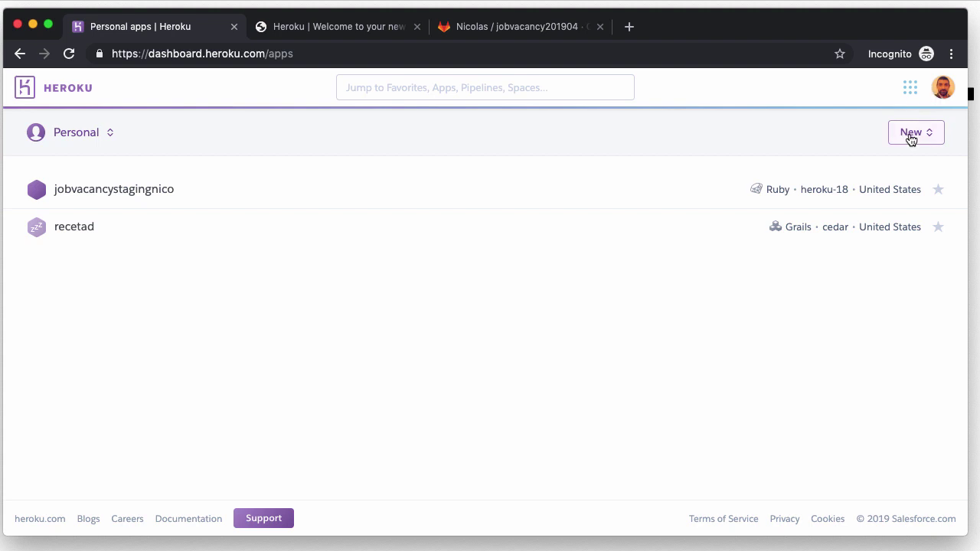
left_click(911, 136)
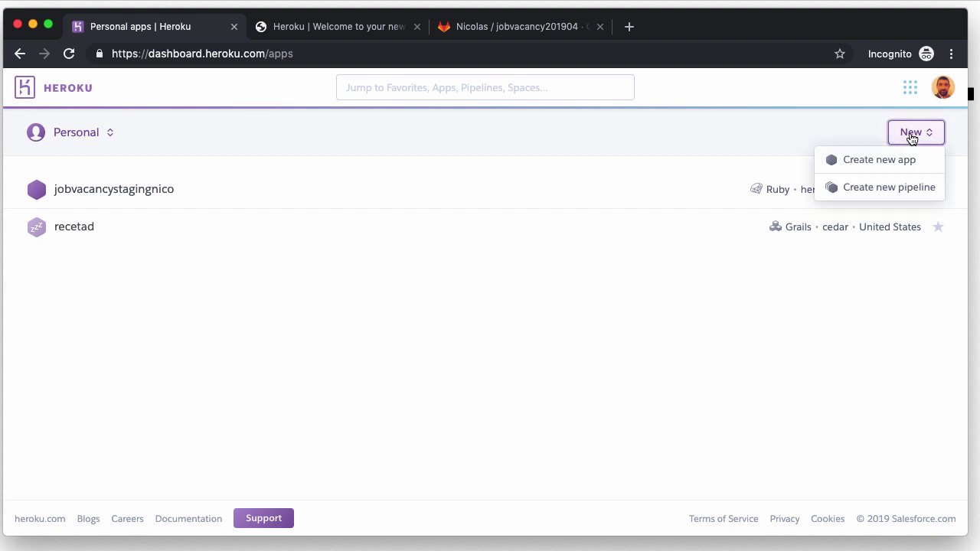
left_click(887, 160)
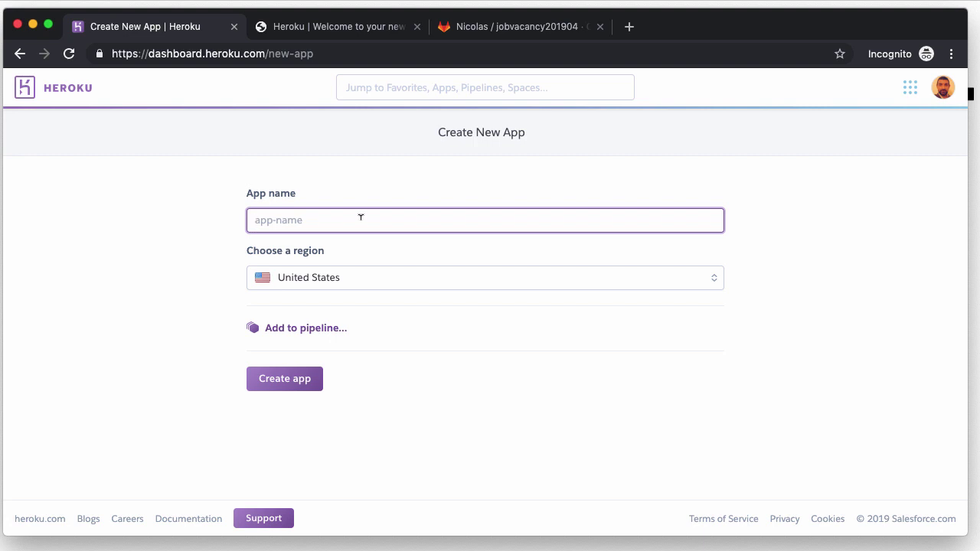
type("invernali")
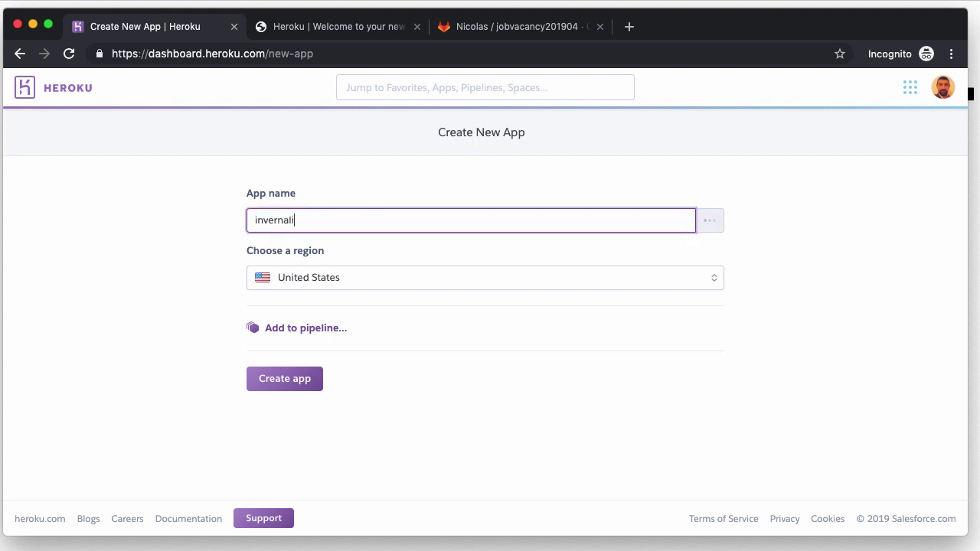
type("ajobvacancy")
key("super+a")
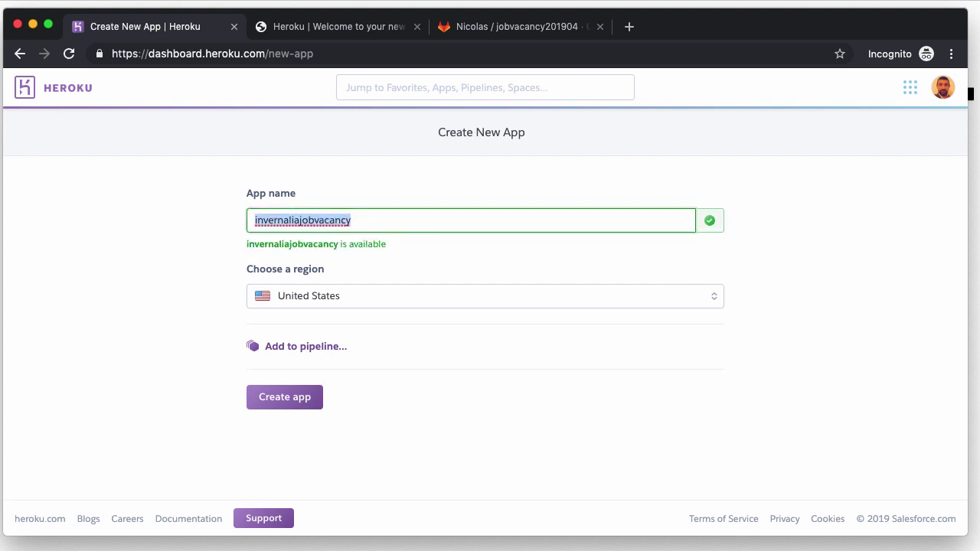
key("Right")
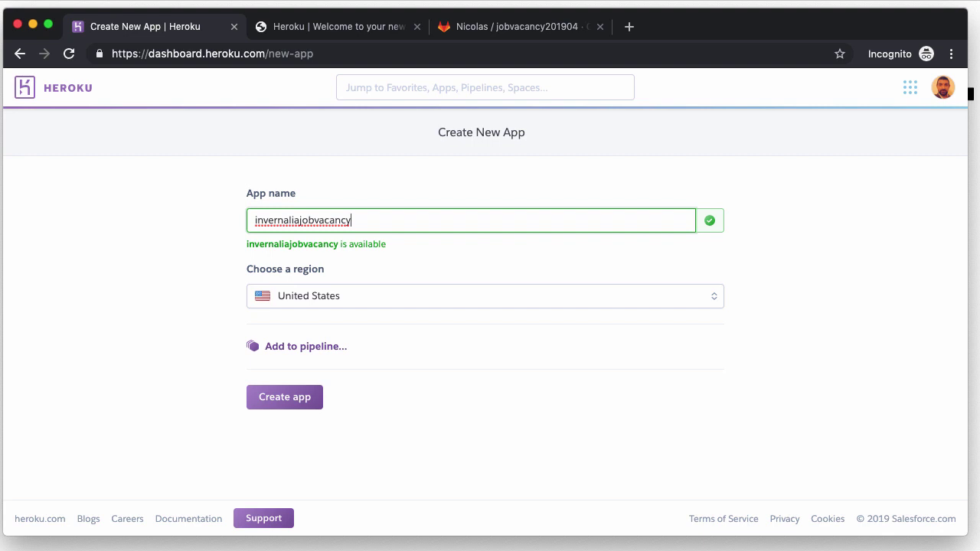
type("staging")
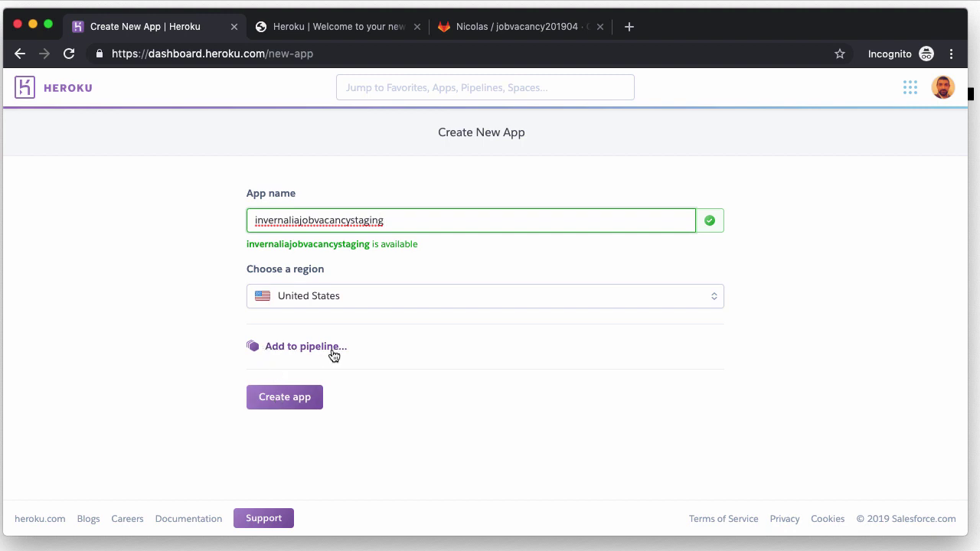
left_click(20, 54)
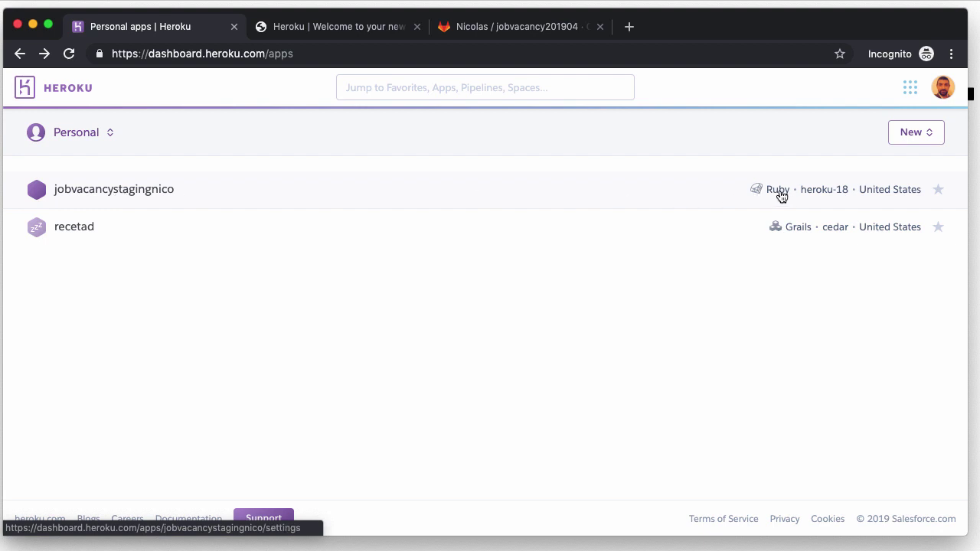
Step: Open jobvacancystagingnico's Resources page, showing its web dyno and Heroku Postgres add-on
left_click(124, 193)
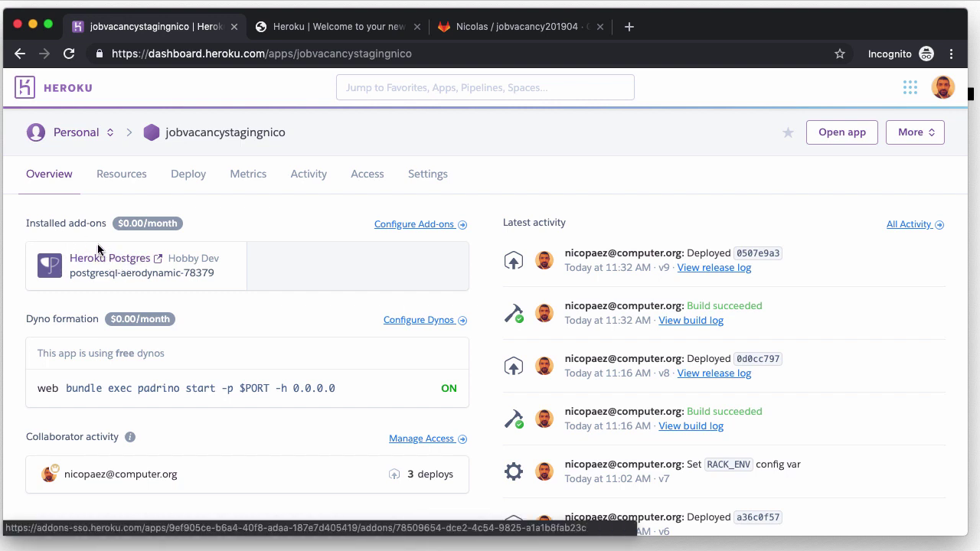
left_click(408, 228)
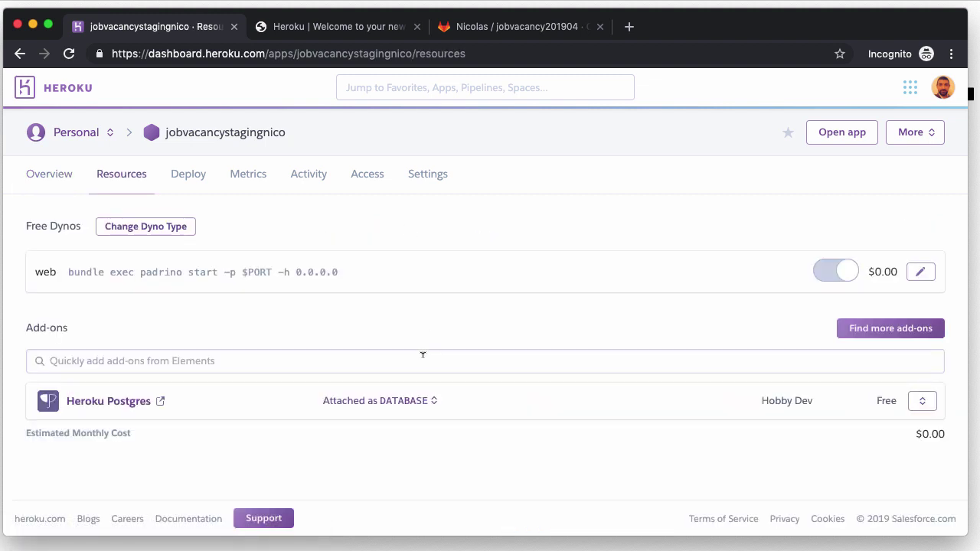
left_click(872, 330)
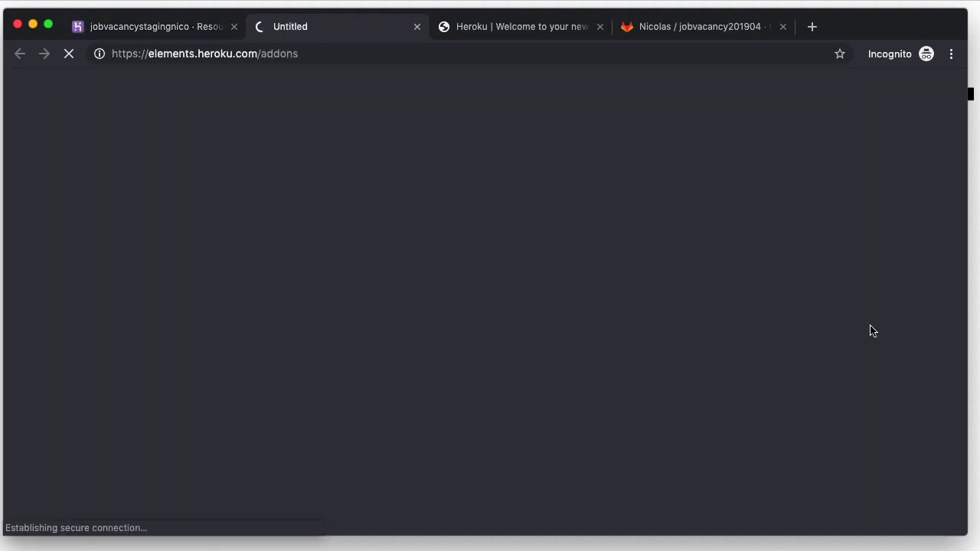
scroll(466, 415, "down", 5)
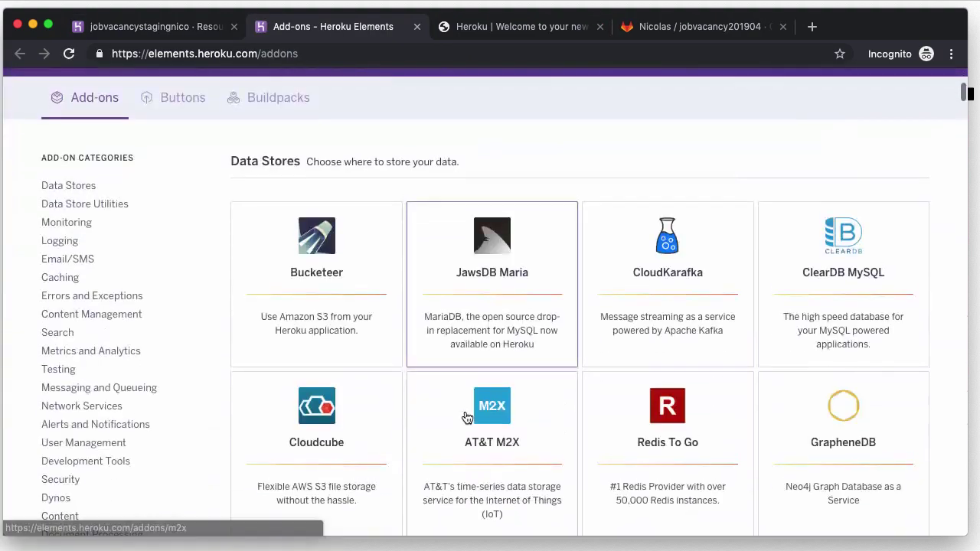
scroll(467, 417, "down", 12)
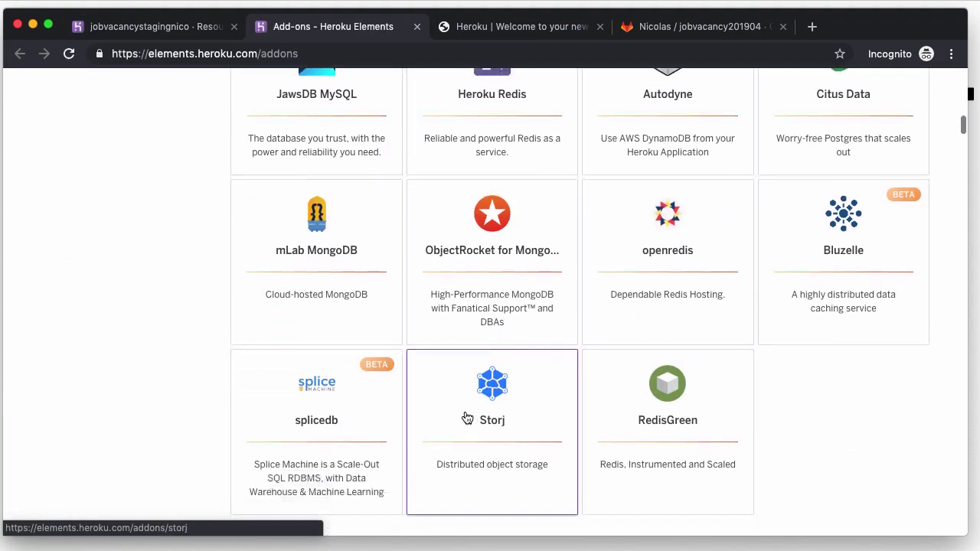
scroll(467, 417, "up", 15)
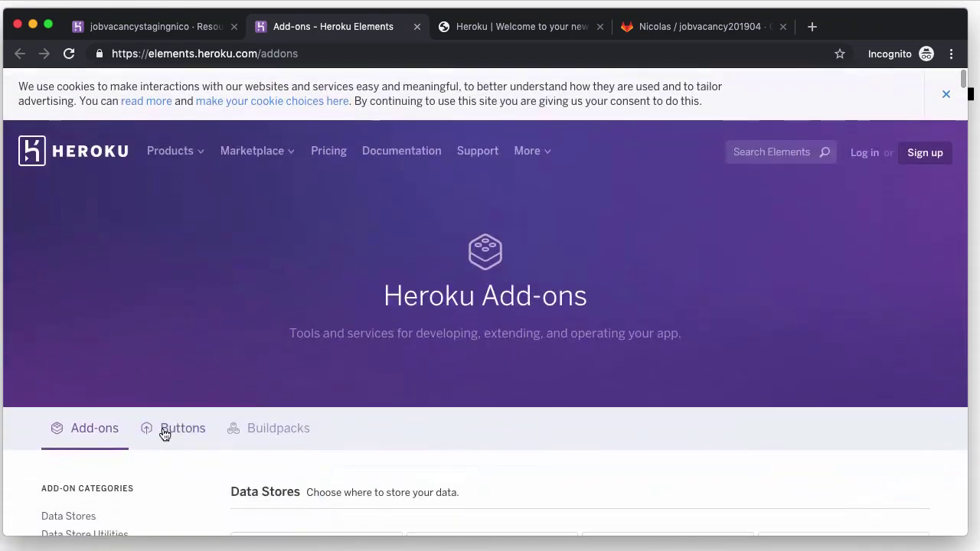
scroll(123, 402, "down", 3)
left_click(75, 395)
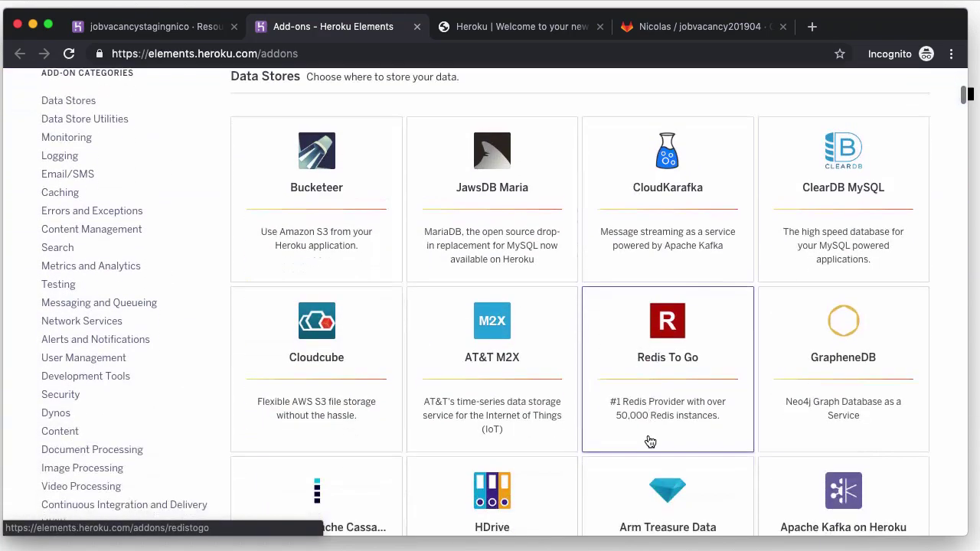
scroll(649, 441, "down", 5)
scroll(650, 441, "down", 4)
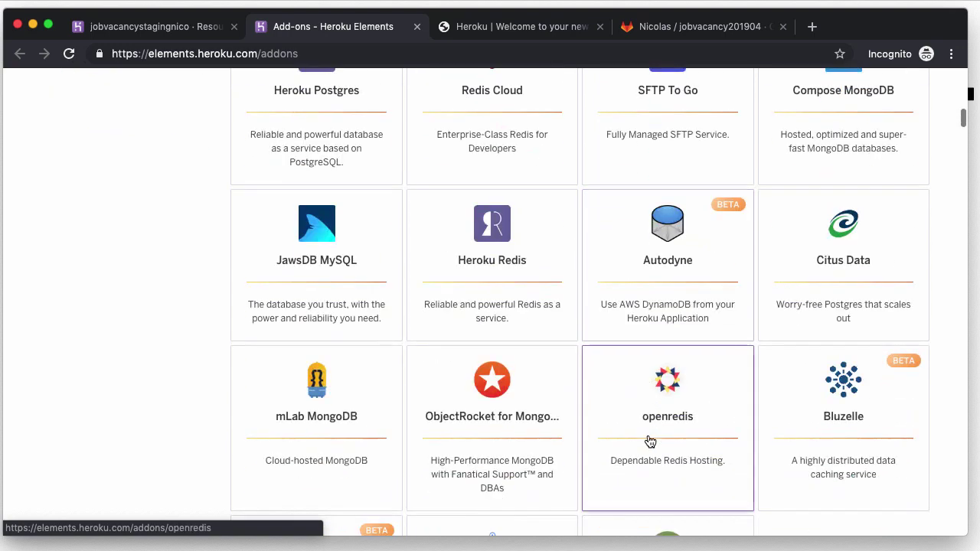
scroll(650, 442, "down", 3)
scroll(649, 442, "up", 2)
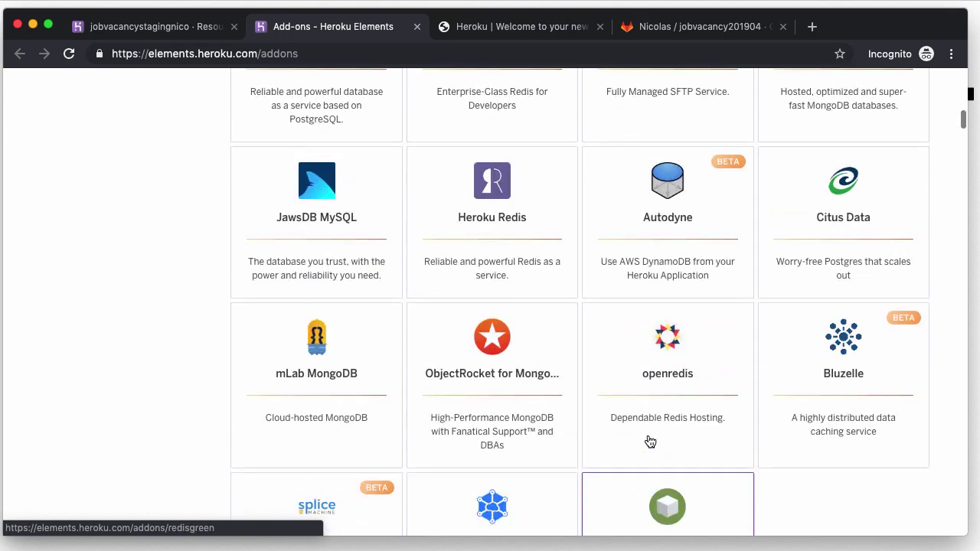
scroll(650, 442, "up", 3)
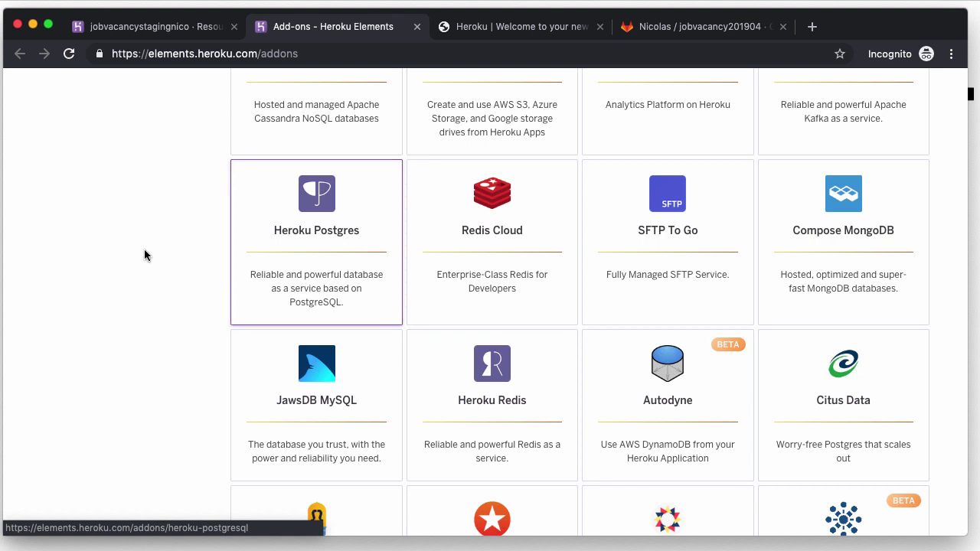
left_click(416, 27)
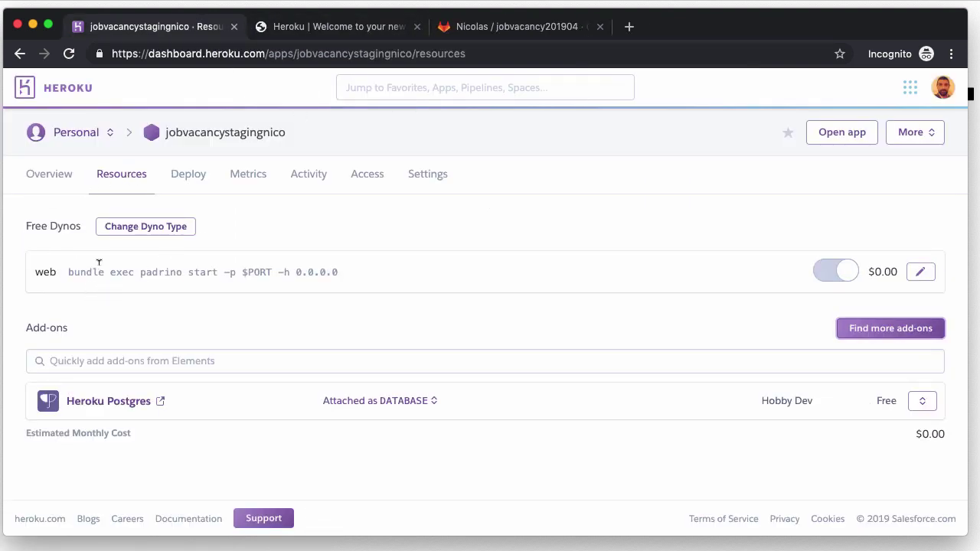
Step: Reveal the config vars in jobvacancystagingnico's Settings
left_click(48, 173)
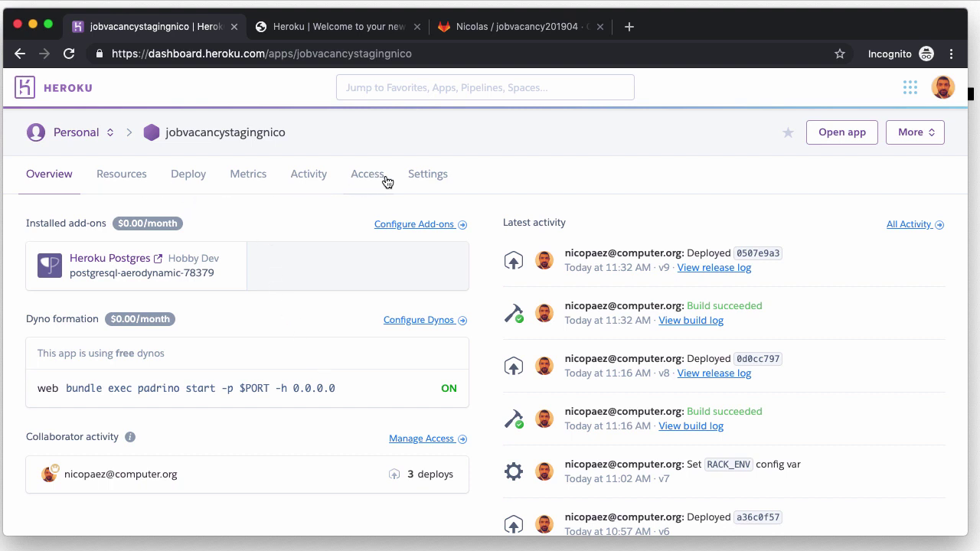
left_click(425, 176)
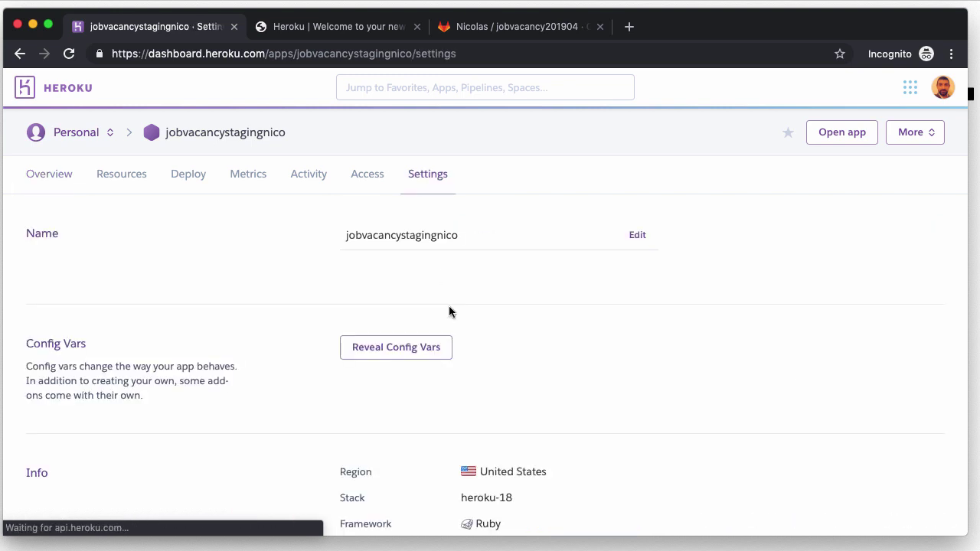
left_click(382, 350)
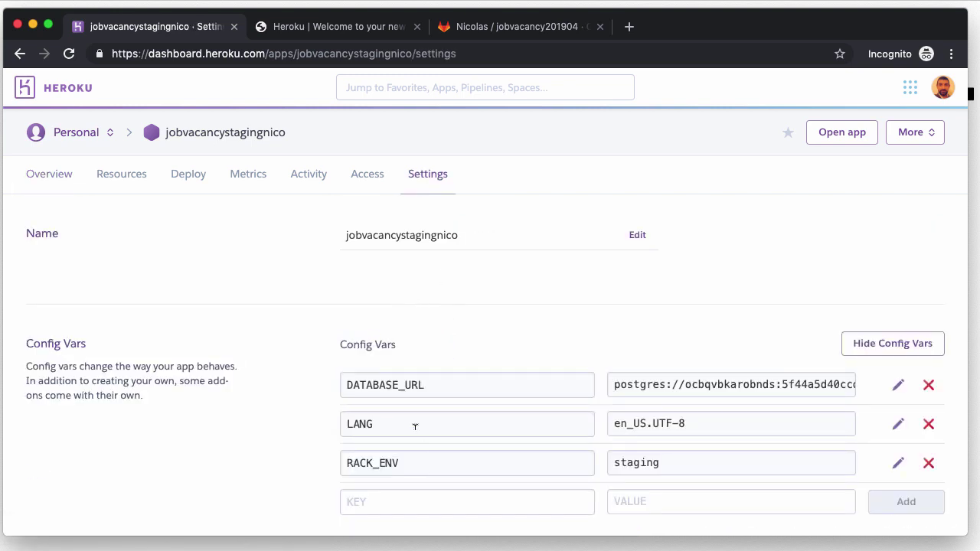
Step: Review the DATABASE_URL value and the RACK_ENV config var set to staging
left_click_drag(348, 383, 460, 383)
left_click(405, 380)
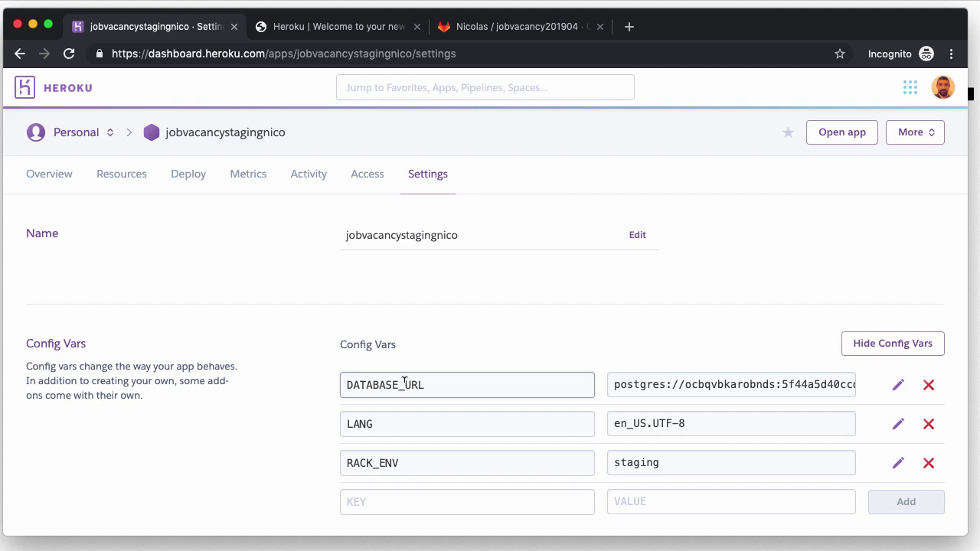
triple_click(619, 384)
double_click(745, 382)
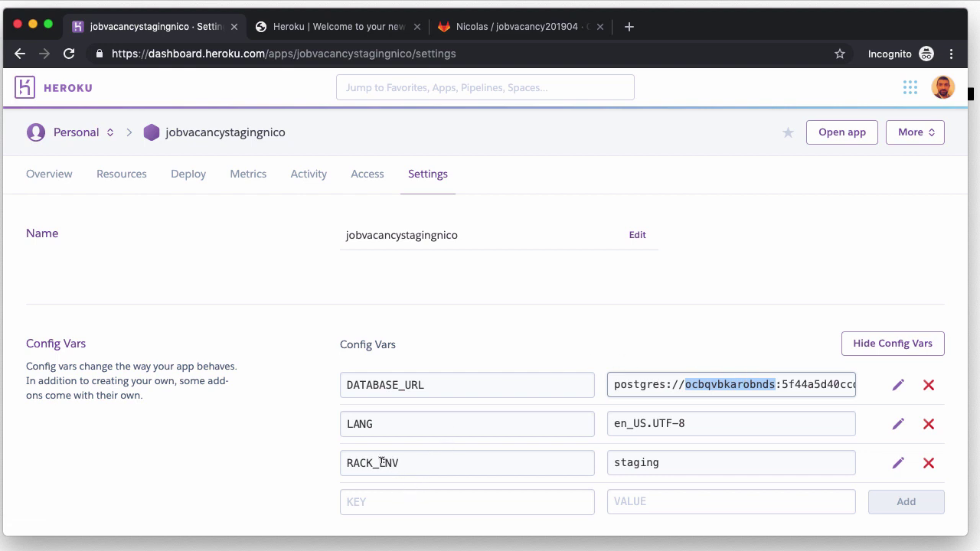
double_click(411, 460)
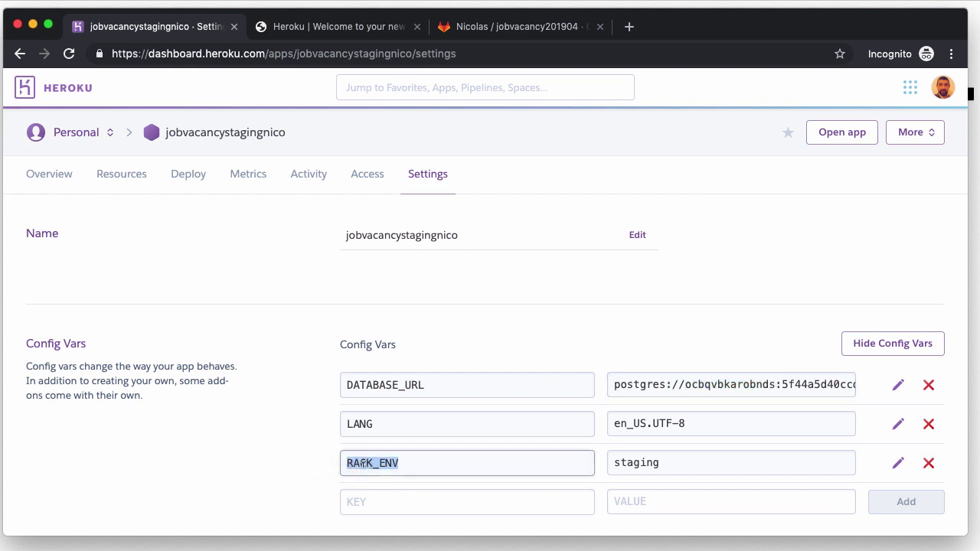
double_click(641, 461)
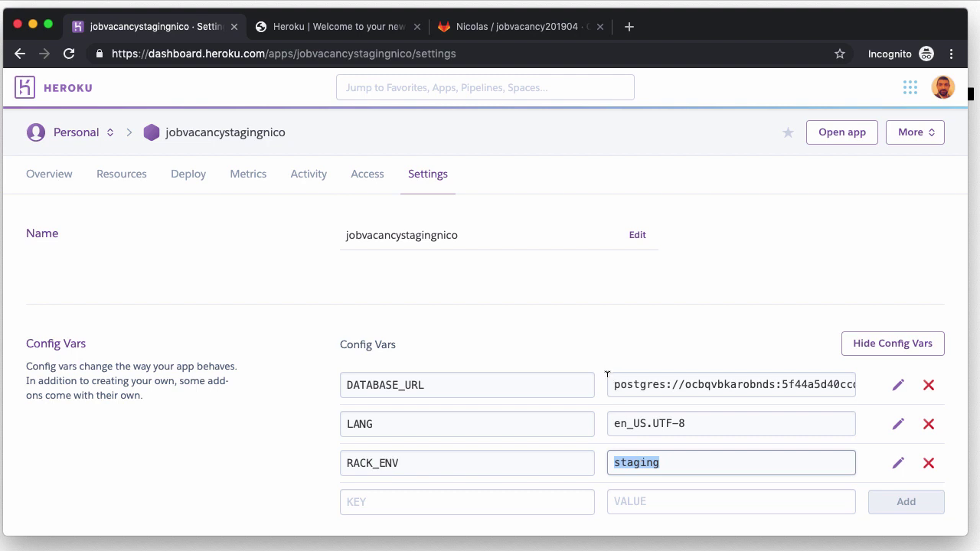
left_click(946, 90)
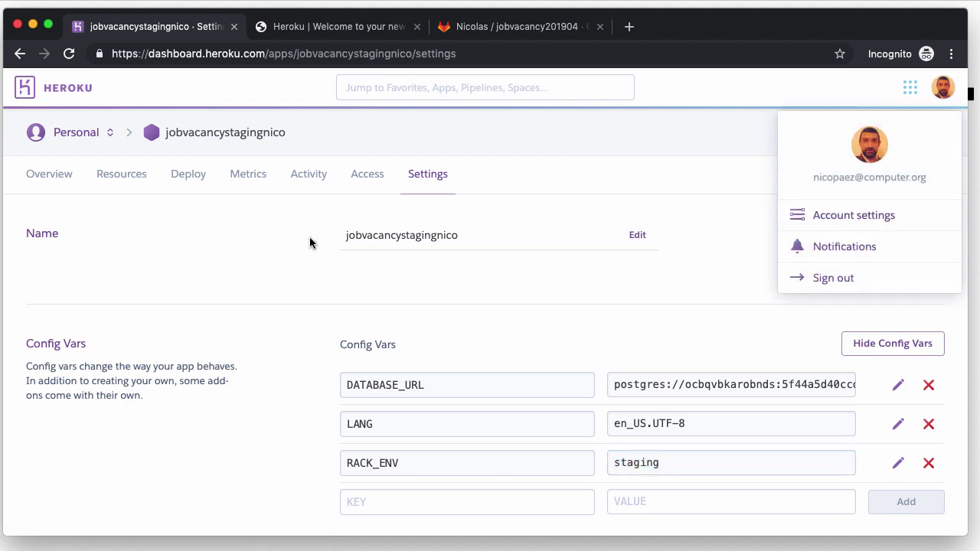
Step: Locate the masked API Key on the Heroku account settings page, then return to the GitLab project
left_click(860, 217)
scroll(424, 418, "down", 4)
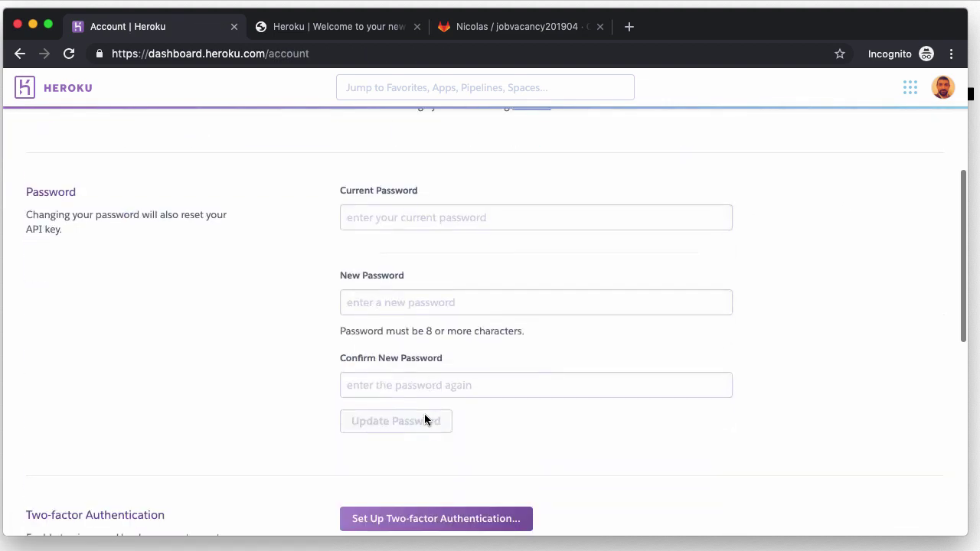
scroll(425, 417, "down", 8)
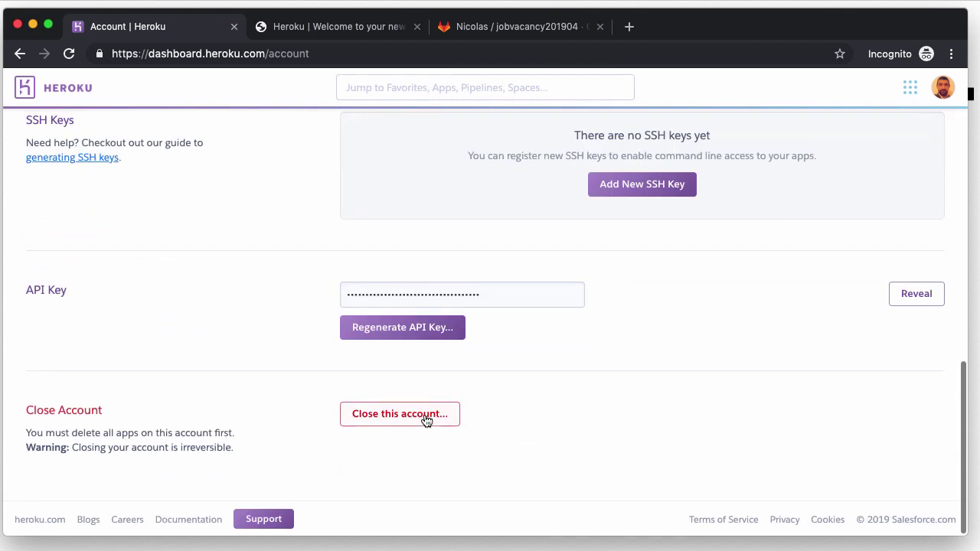
double_click(483, 294)
left_click(652, 312)
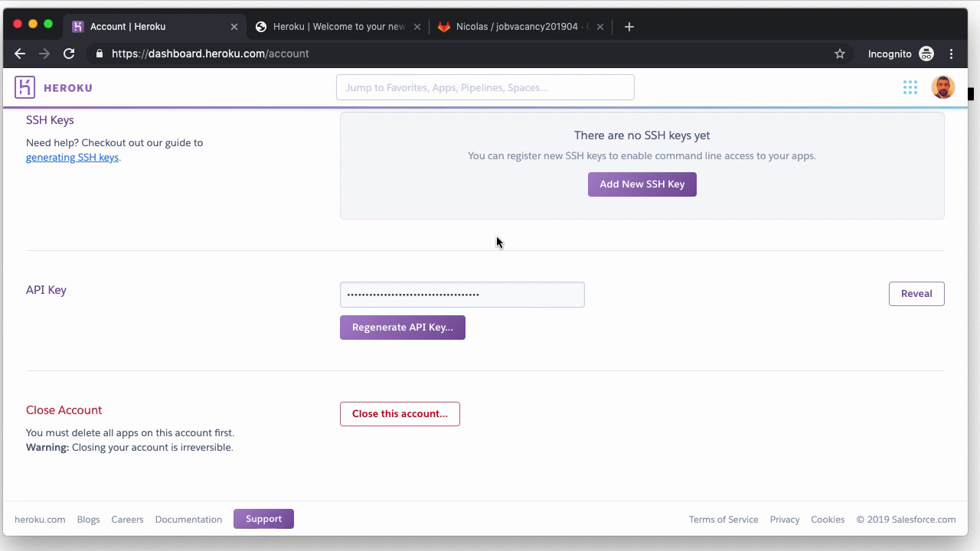
left_click(510, 27)
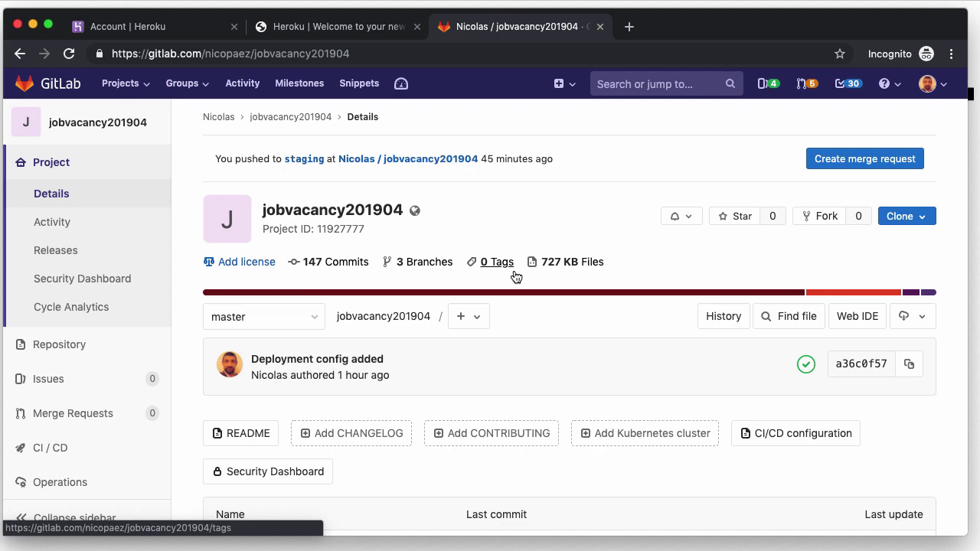
Step: Collapse the app and config folders and open .gitlab-ci.yml in VS Code
key("super+Tab")
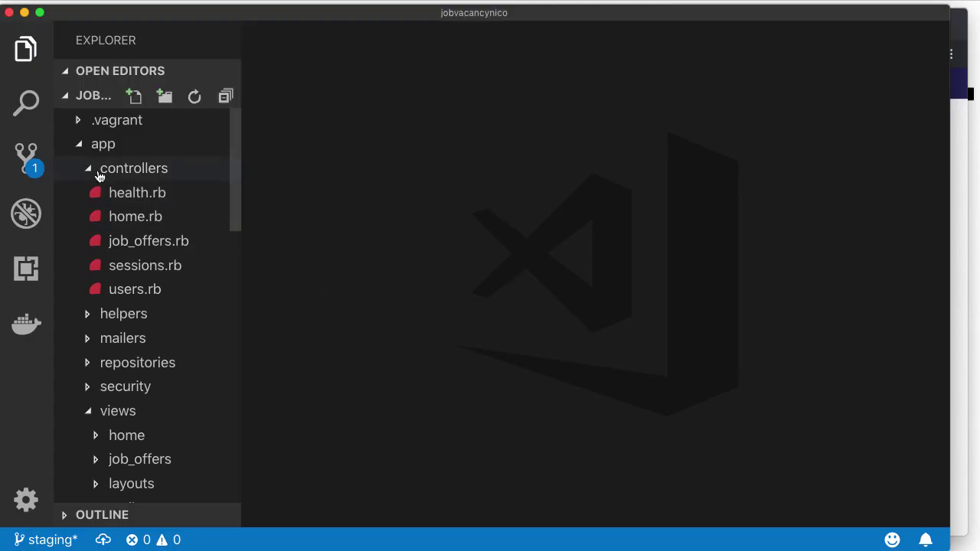
left_click(81, 145)
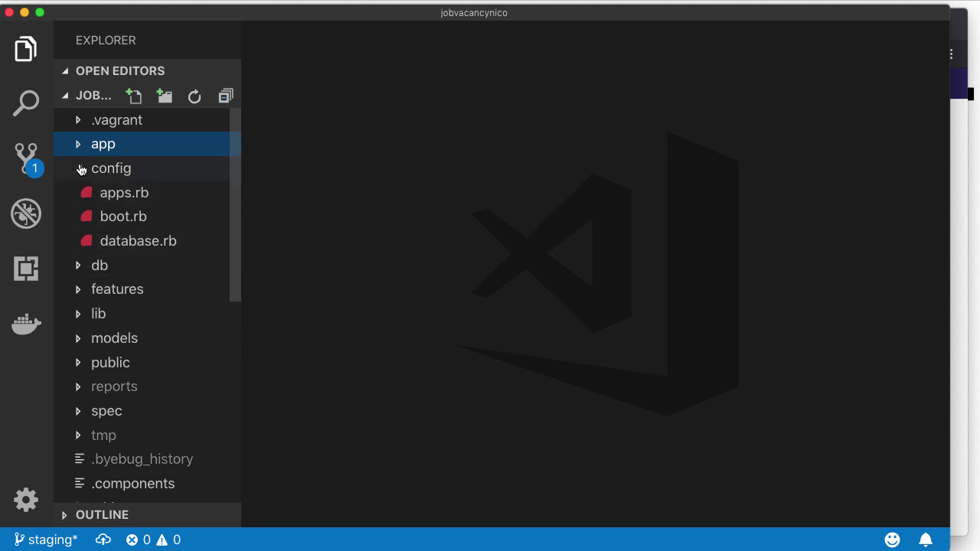
left_click(81, 169)
scroll(111, 322, "down", 1)
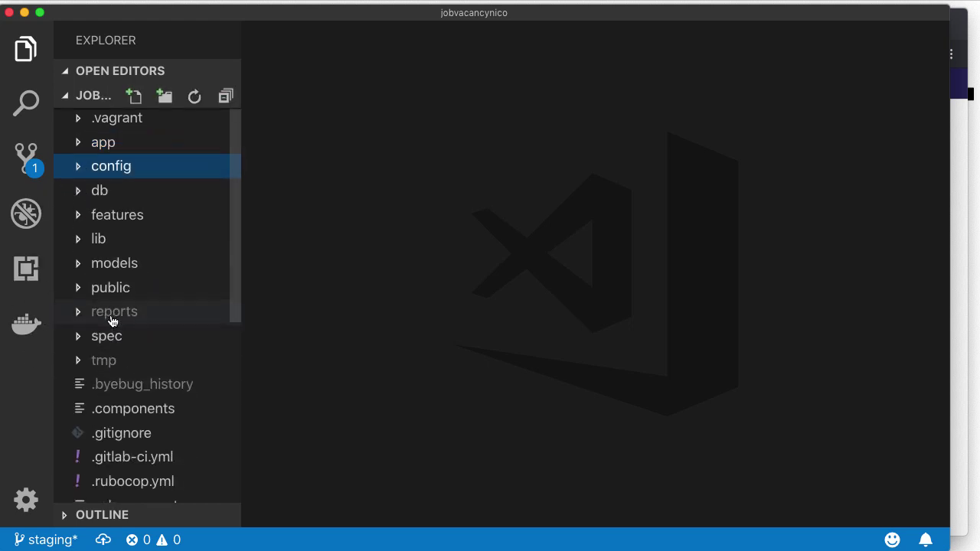
scroll(112, 320, "down", 5)
left_click(109, 237)
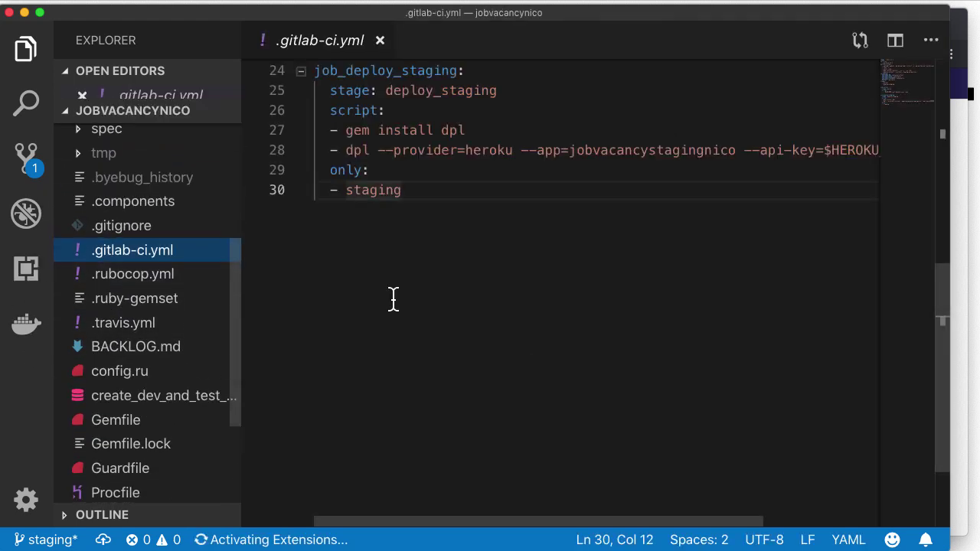
Step: Review the variables and stages sections, including the deploy_staging stage
scroll(442, 308, "up", 6)
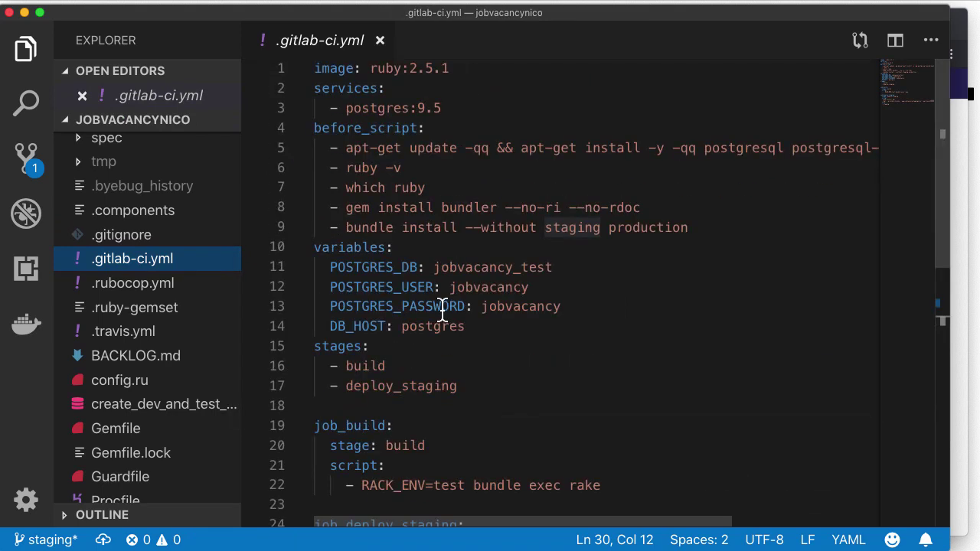
left_click_drag(396, 366, 302, 328)
left_click(507, 381)
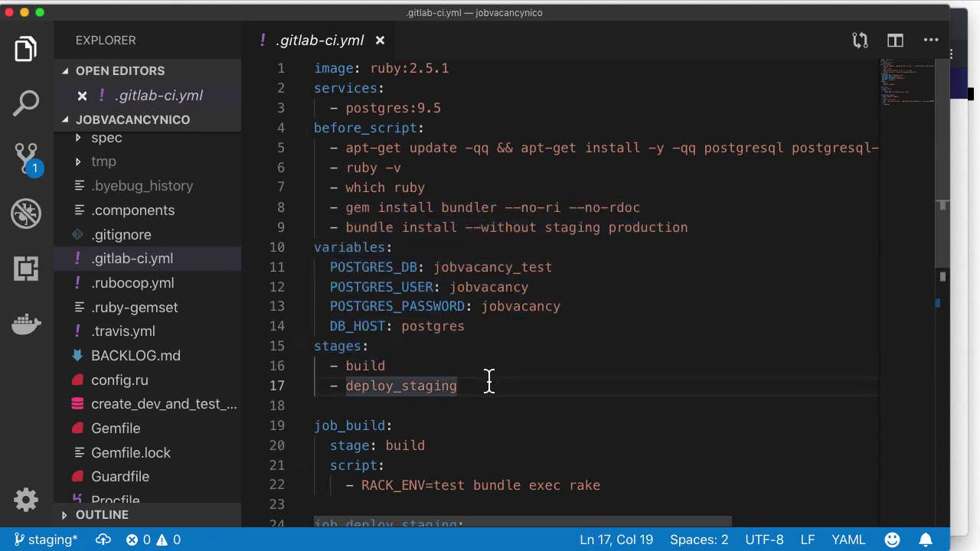
left_click_drag(488, 380, 346, 383)
left_click(540, 381)
scroll(541, 380, "down", 6)
scroll(540, 380, "up", 3)
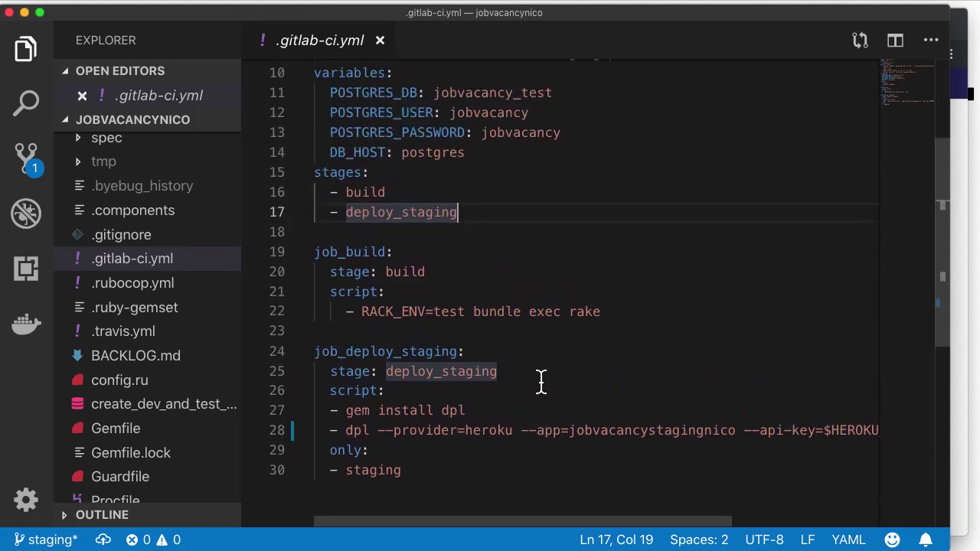
left_click(523, 373)
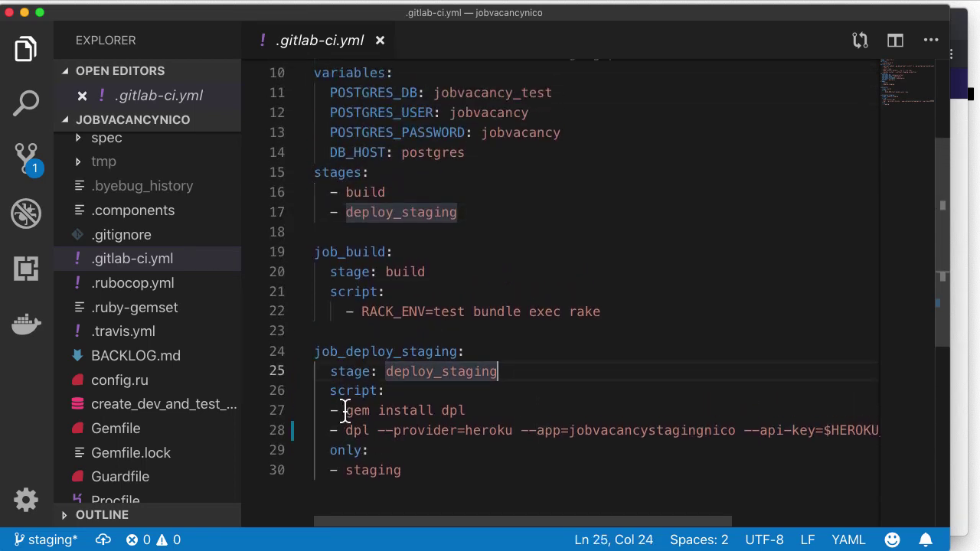
Step: Inspect the dpl command: provider heroku, app jobvacancystagingnico, $HEROKU_STAGING_API_KEY
left_click_drag(344, 411, 465, 410)
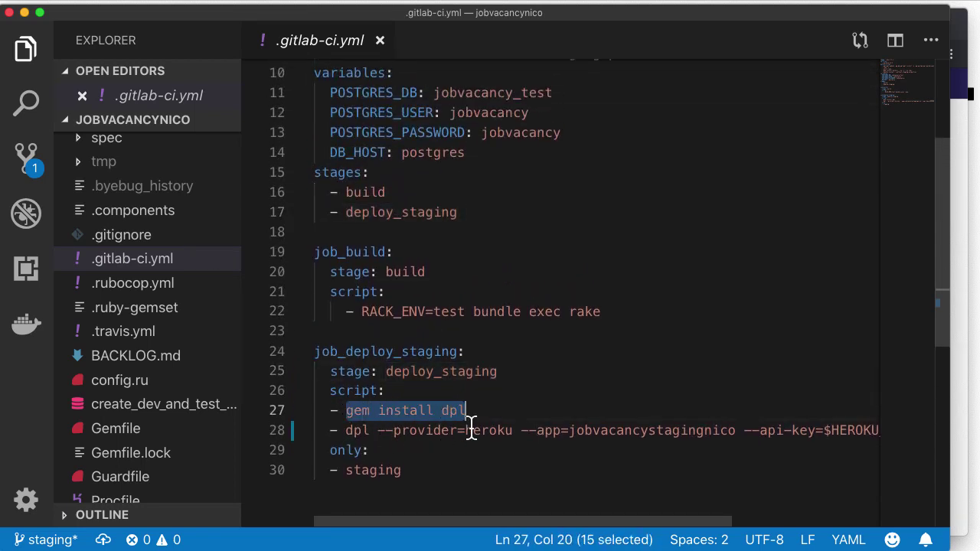
double_click(486, 430)
scroll(490, 430, "right", 1)
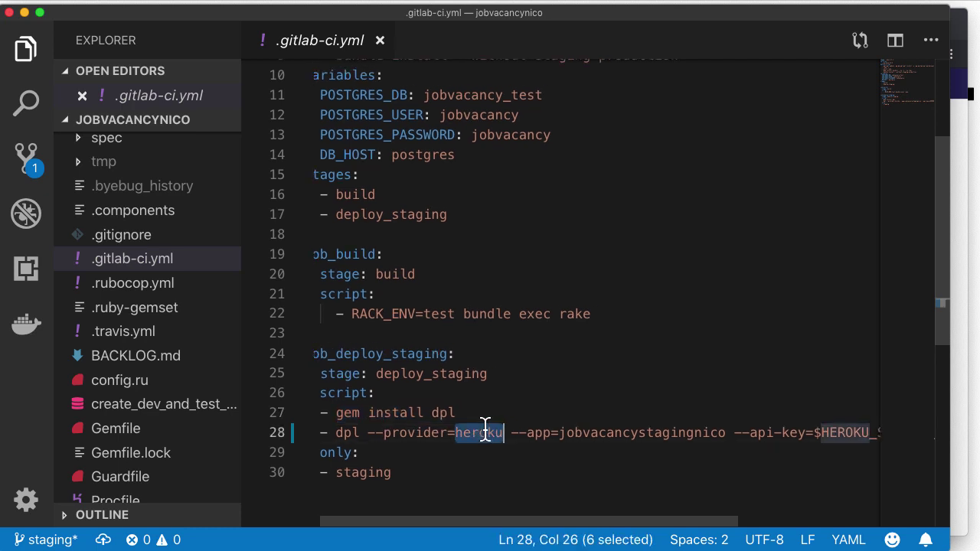
double_click(621, 431)
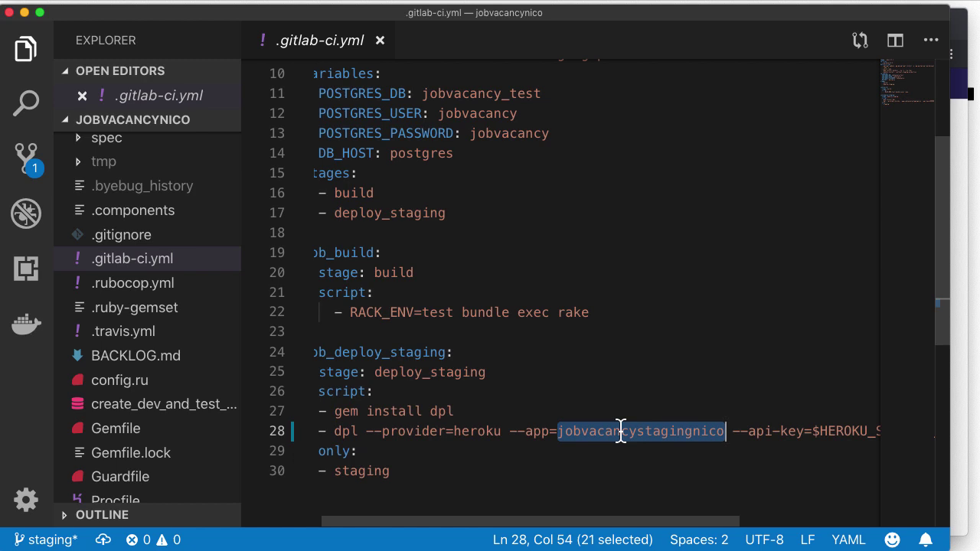
scroll(620, 431, "right", 5)
scroll(619, 431, "down", 1)
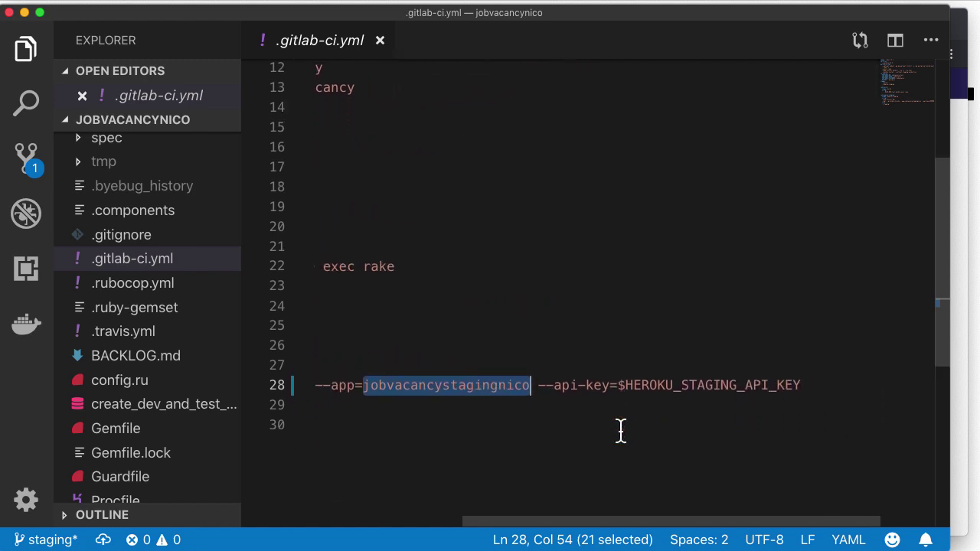
double_click(681, 385)
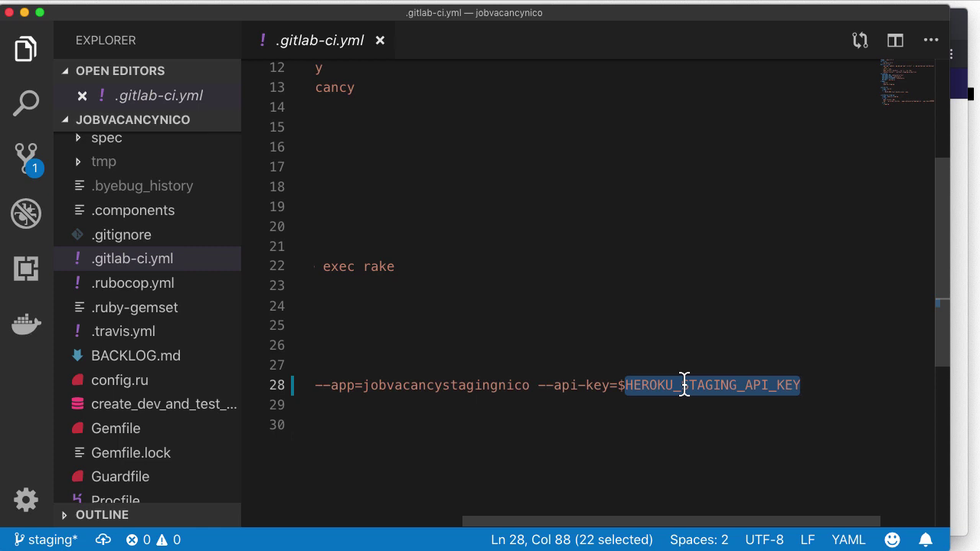
Step: Expand the Variables section in the GitLab project's CI/CD settings
key("super+Tab")
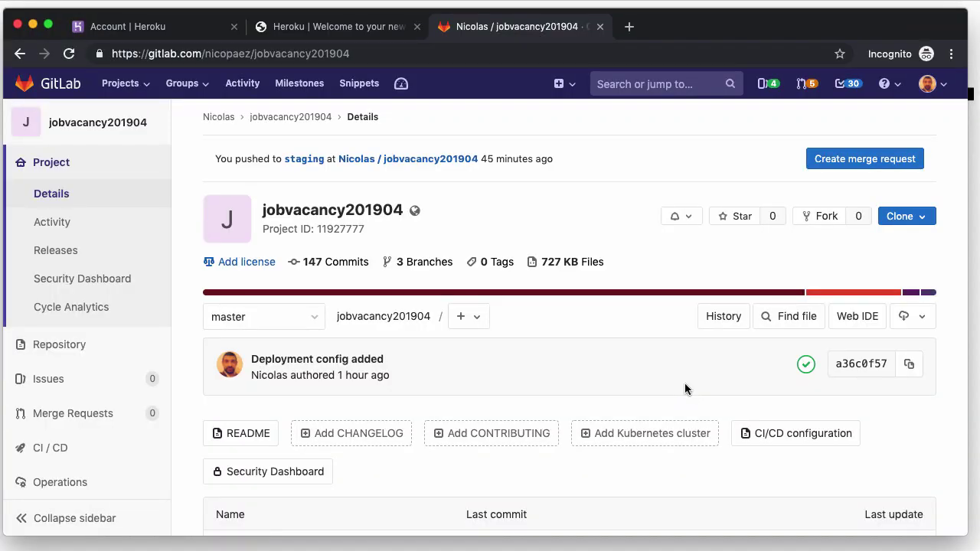
scroll(268, 328, "down", 3)
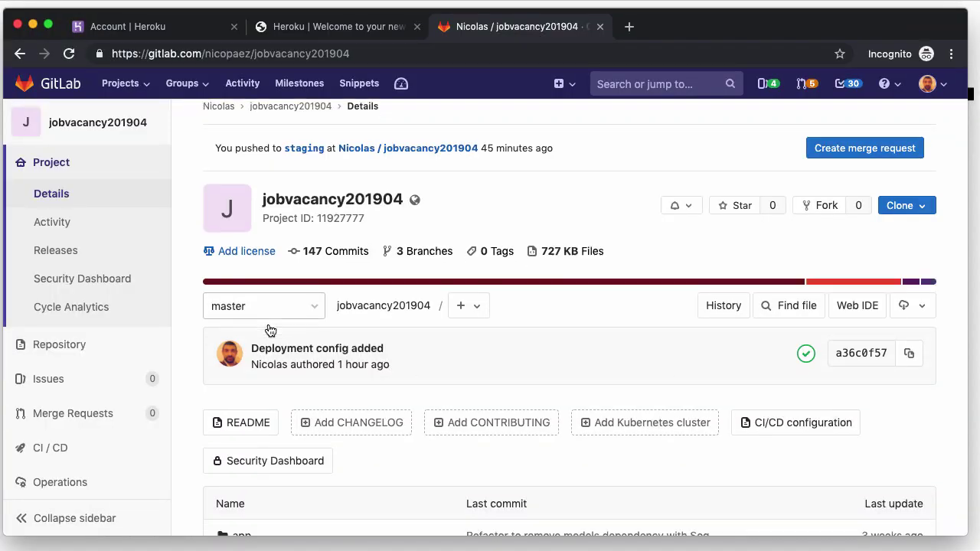
scroll(98, 440, "down", 5)
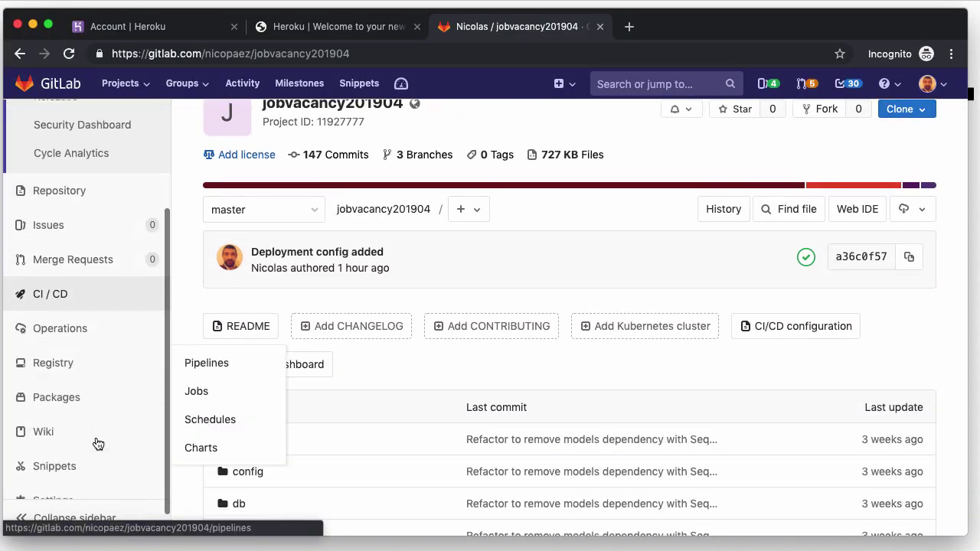
mouse_move(83, 472)
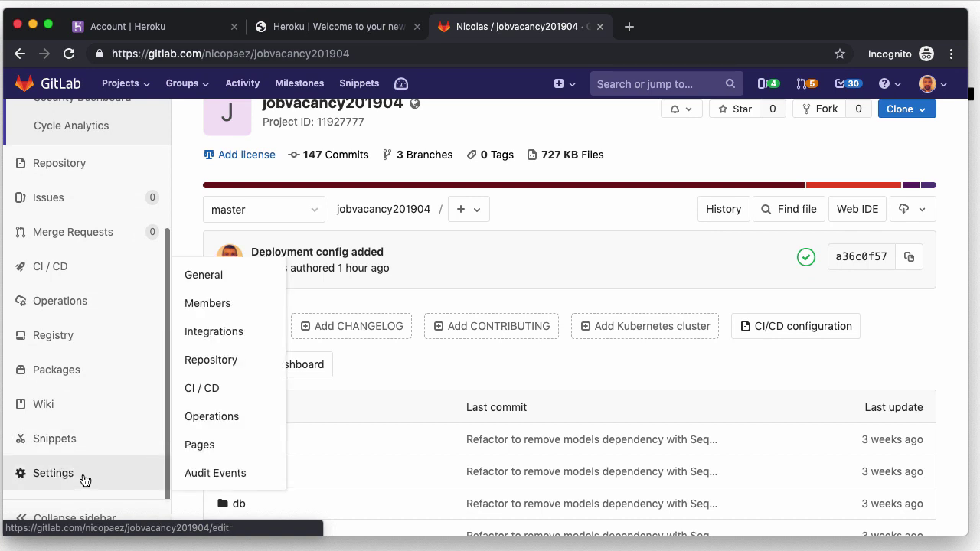
left_click(212, 389)
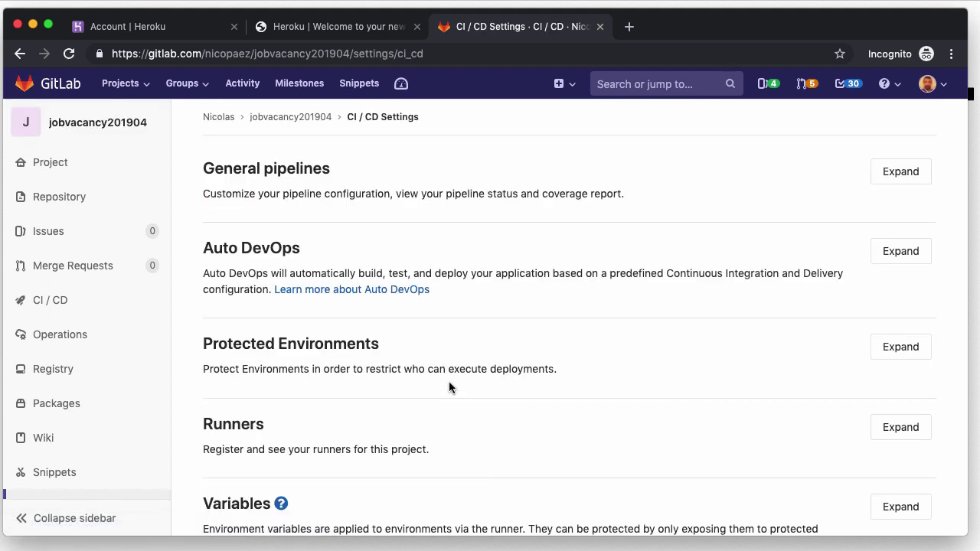
scroll(448, 381, "down", 2)
left_click(899, 391)
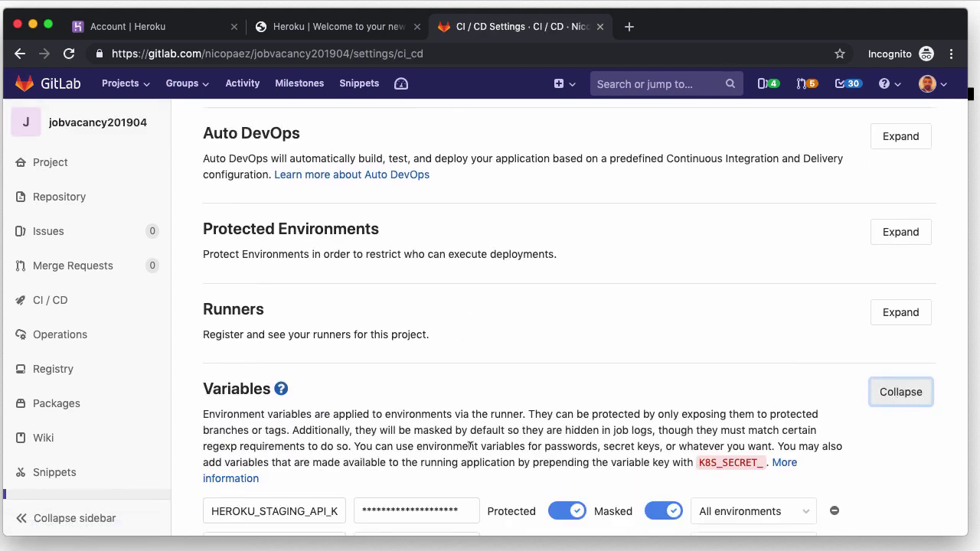
scroll(460, 446, "down", 3)
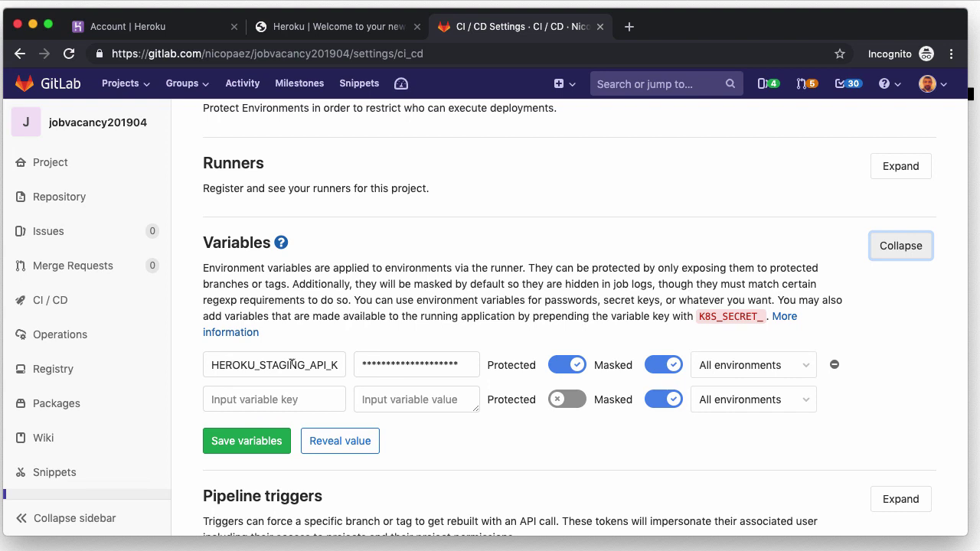
Step: Compare the stored variable key name with $HEROKU_STAGING_API_KEY in .gitlab-ci.yml
left_click(230, 366)
key("super+a")
key("super+Tab")
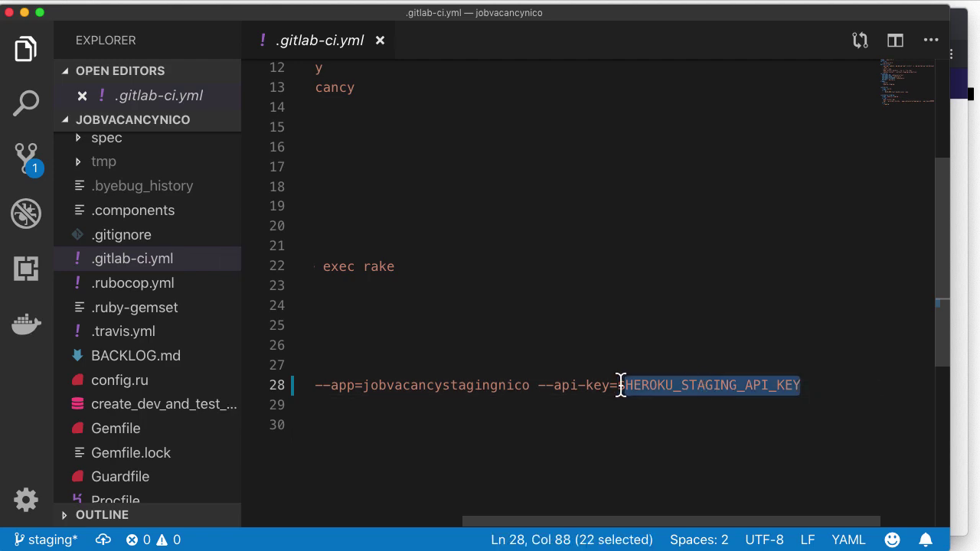
left_click_drag(618, 385, 625, 385)
key("super+Tab")
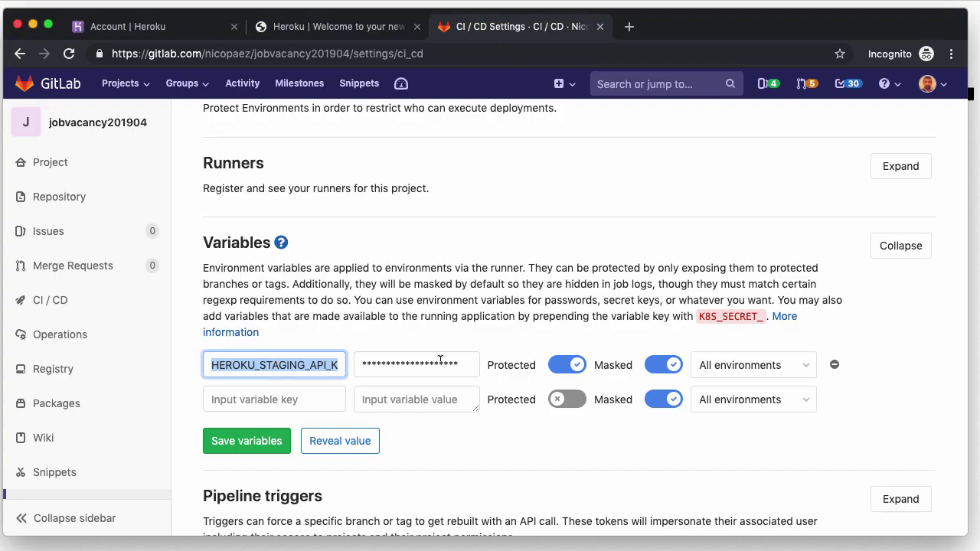
Step: Reveal and re-hide the Heroku API key, then return to .gitlab-ci.yml
left_click(190, 29)
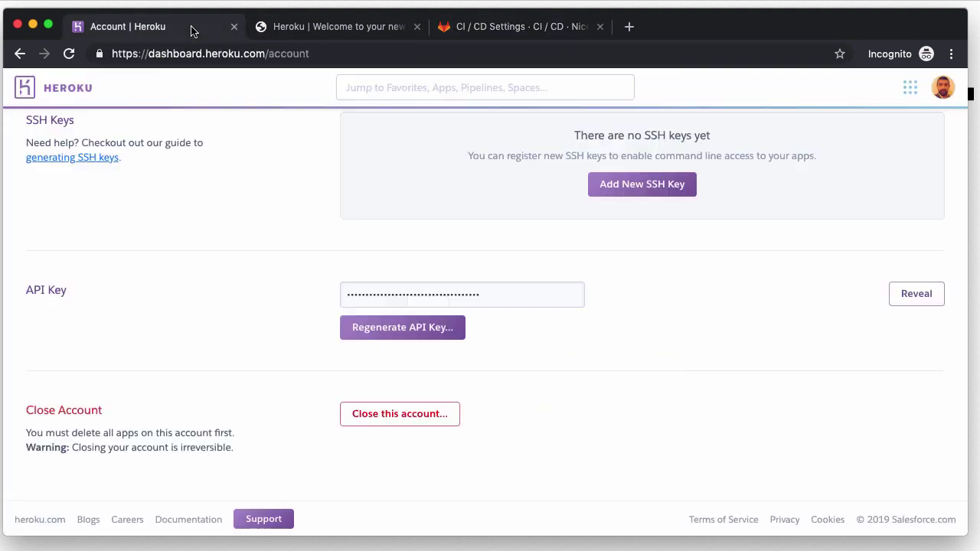
left_click(918, 295)
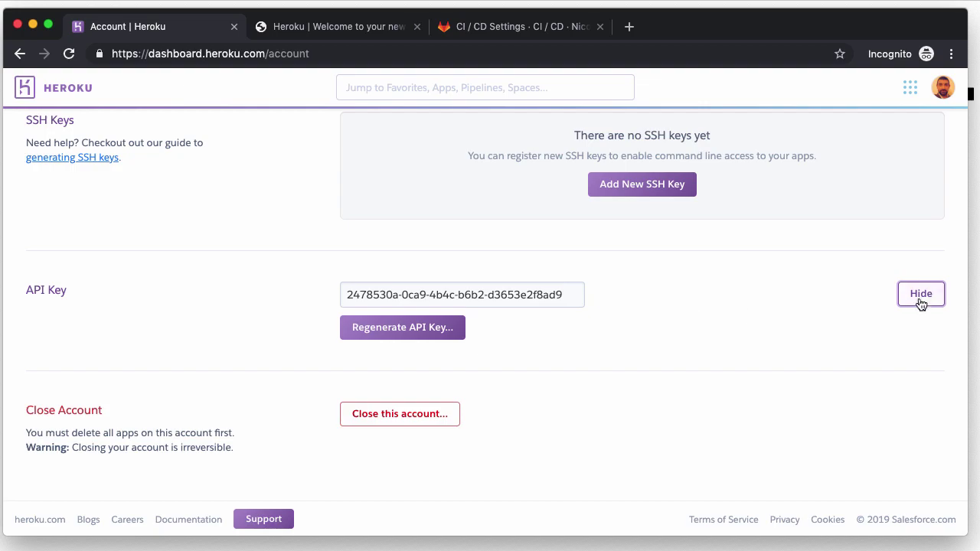
left_click(921, 299)
key("super+Tab")
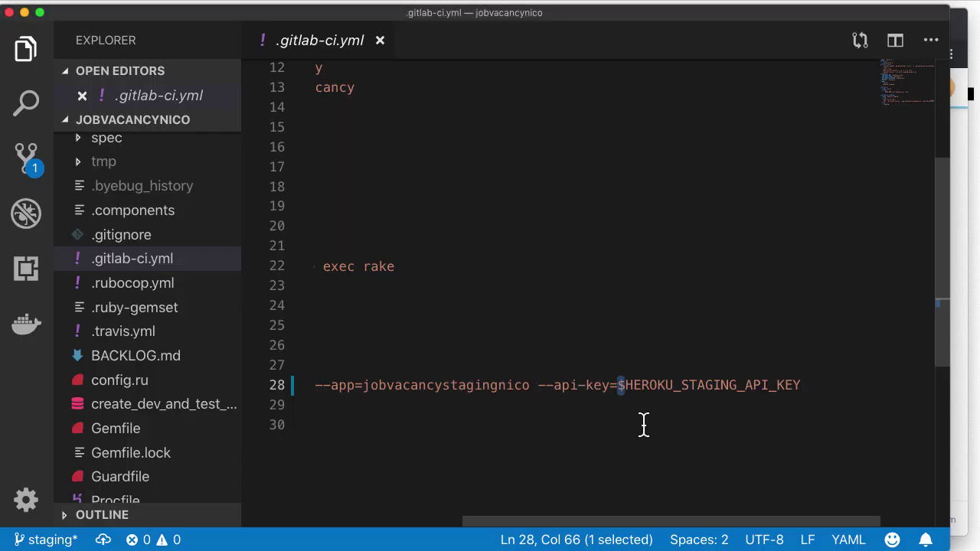
left_click(625, 385)
left_click_drag(584, 524, 400, 531)
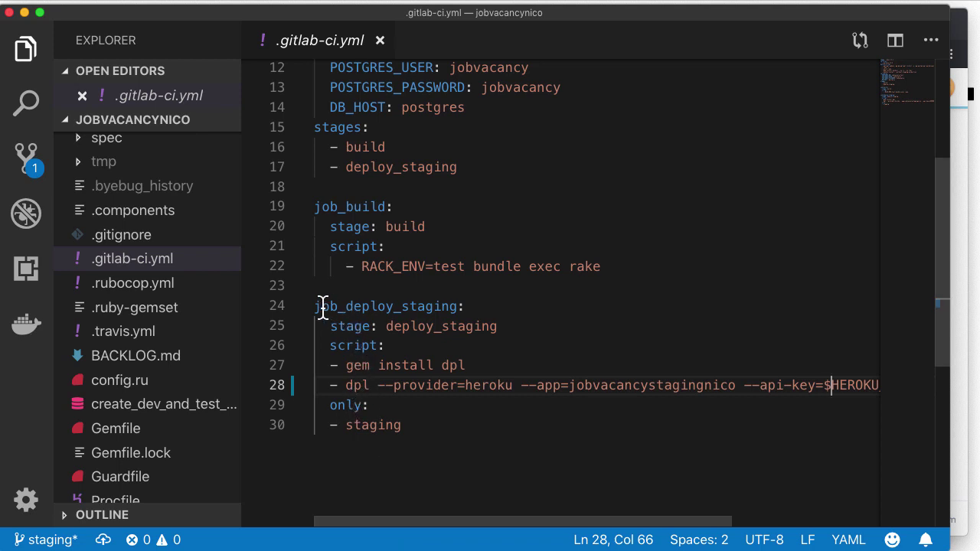
left_click_drag(314, 306, 501, 326)
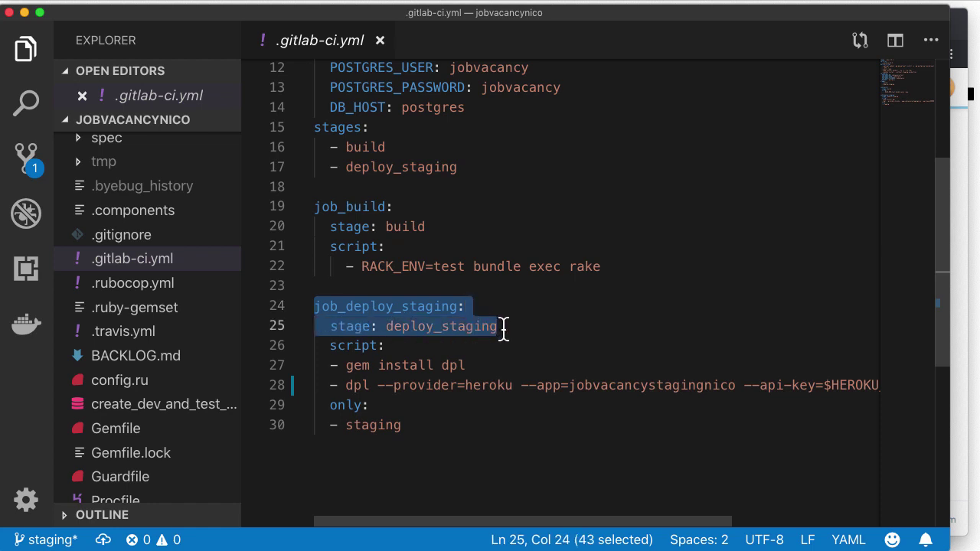
left_click(501, 327)
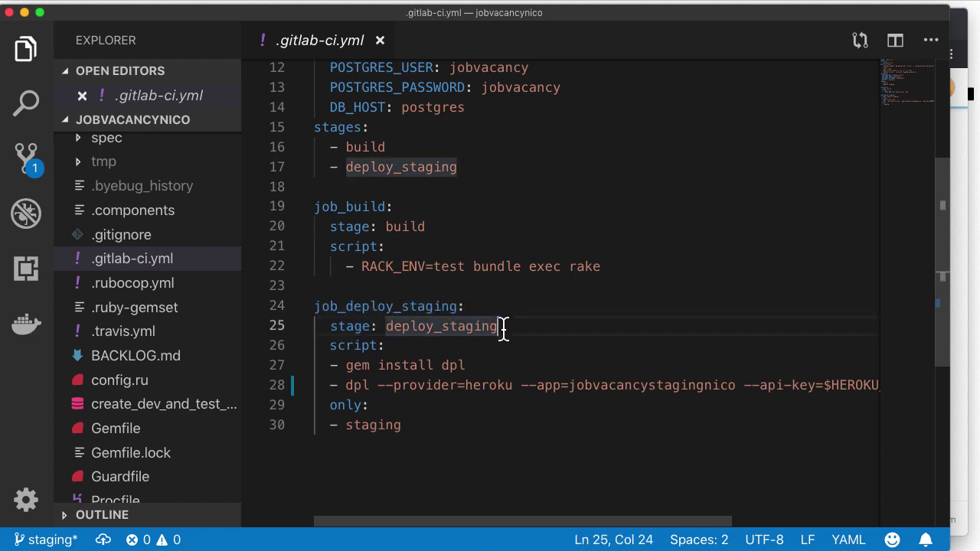
double_click(370, 426)
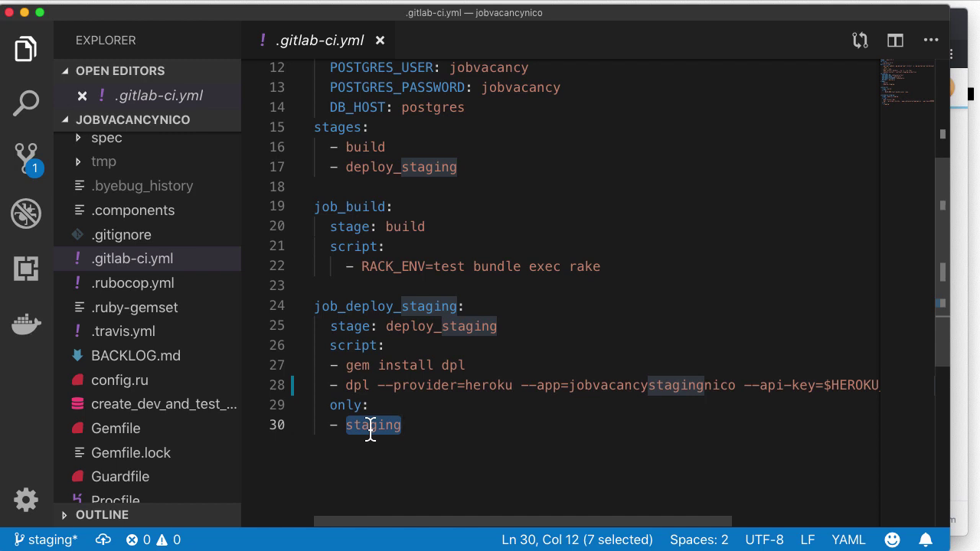
scroll(371, 431, "up", 4)
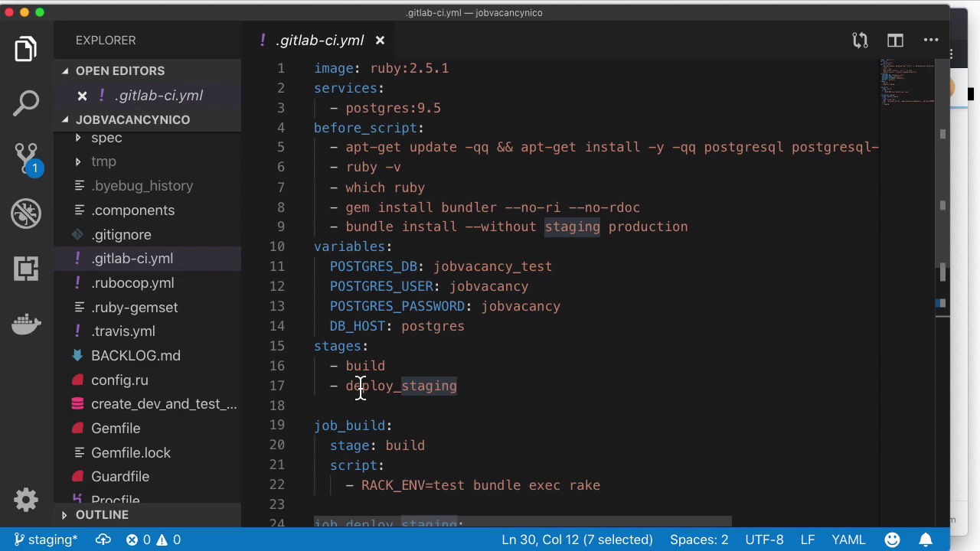
scroll(360, 387, "down", 7)
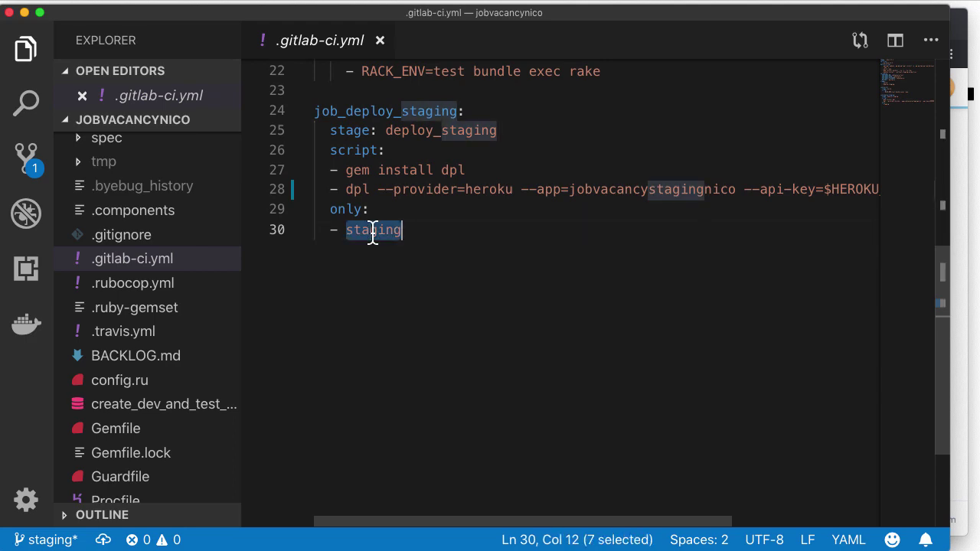
scroll(373, 229, "up", 7)
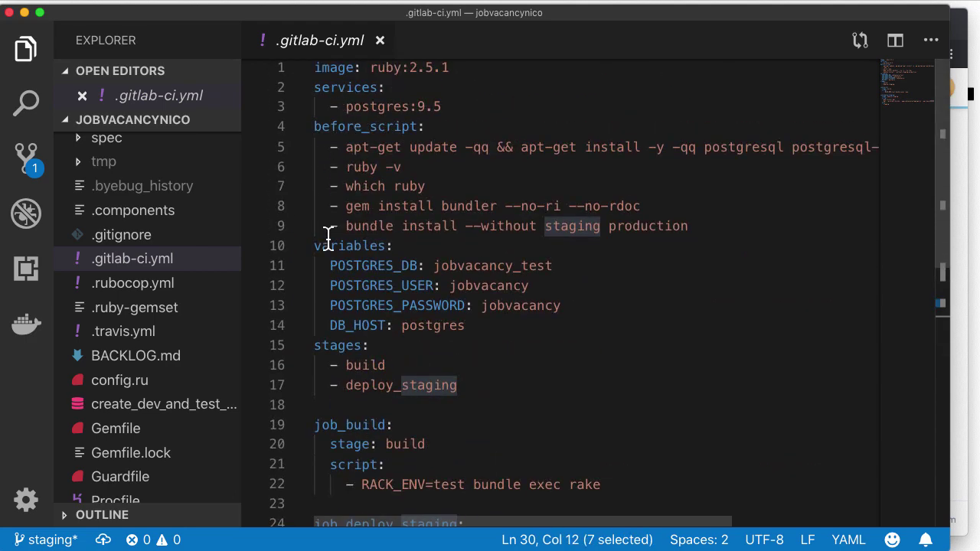
scroll(429, 373, "down", 6)
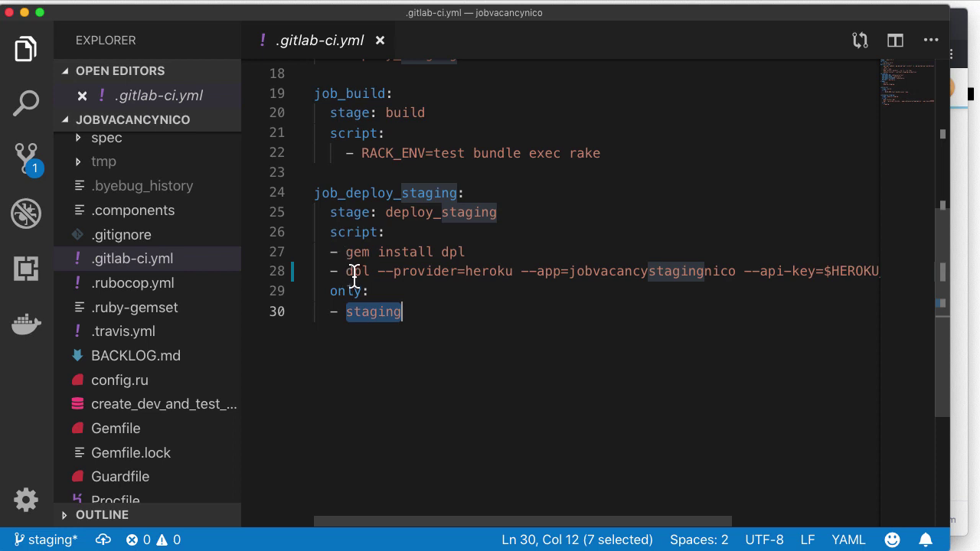
left_click(456, 297)
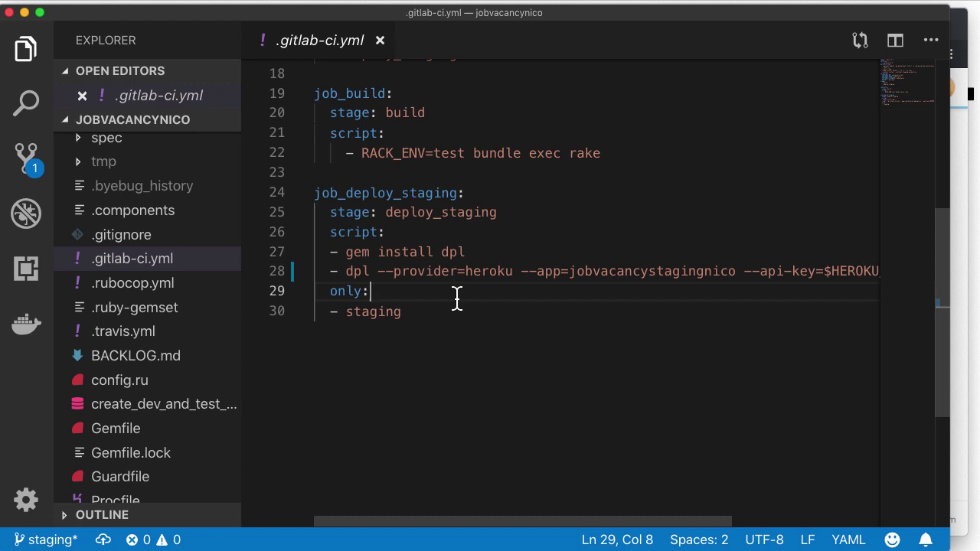
scroll(456, 298, "up", 6)
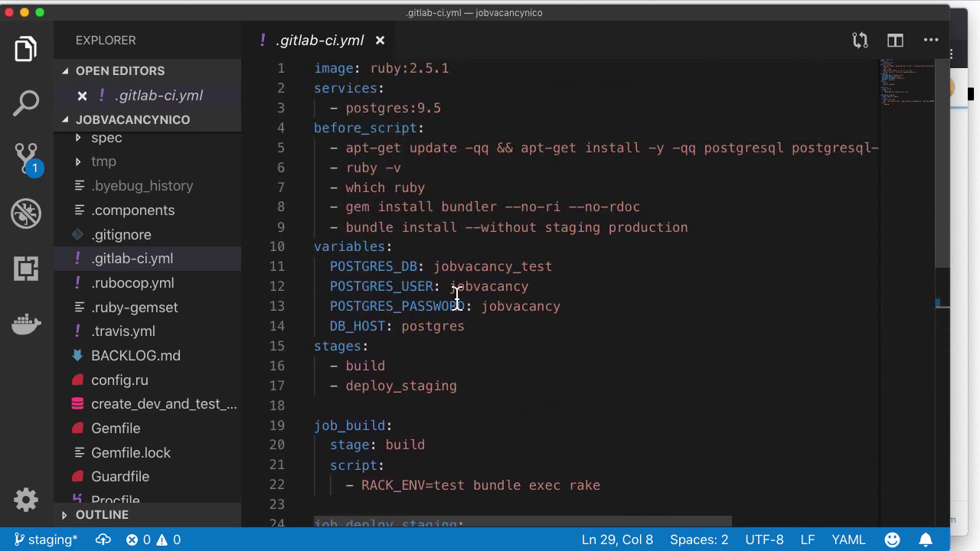
scroll(456, 297, "down", 7)
scroll(456, 297, "up", 4)
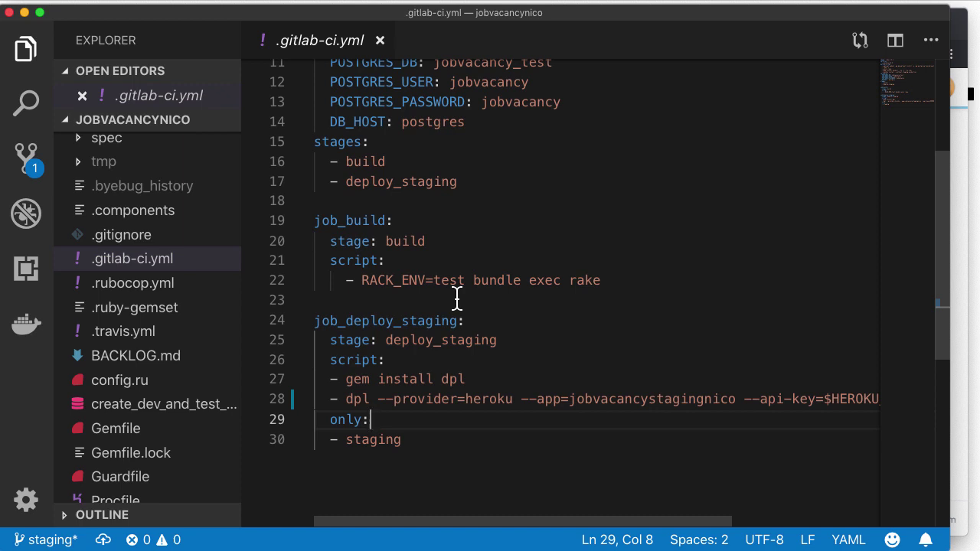
scroll(457, 299, "up", 5)
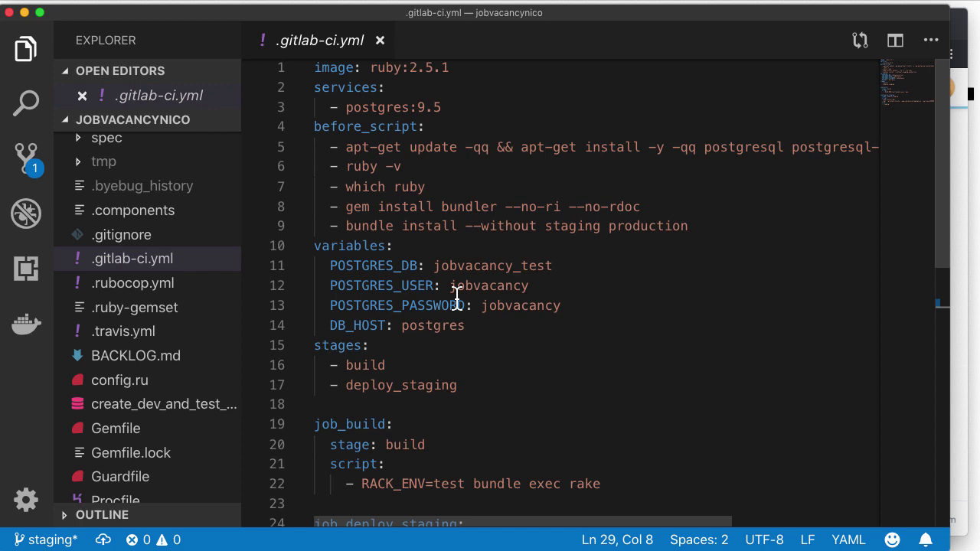
scroll(130, 373, "down", 5)
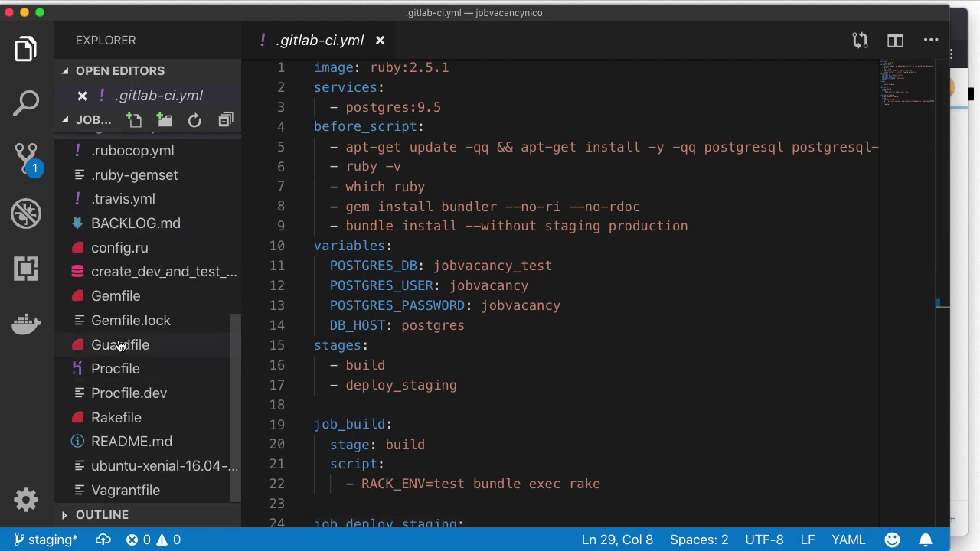
Step: Open the Procfile and review its web padrino start and release rake db:migrate lines
left_click(125, 369)
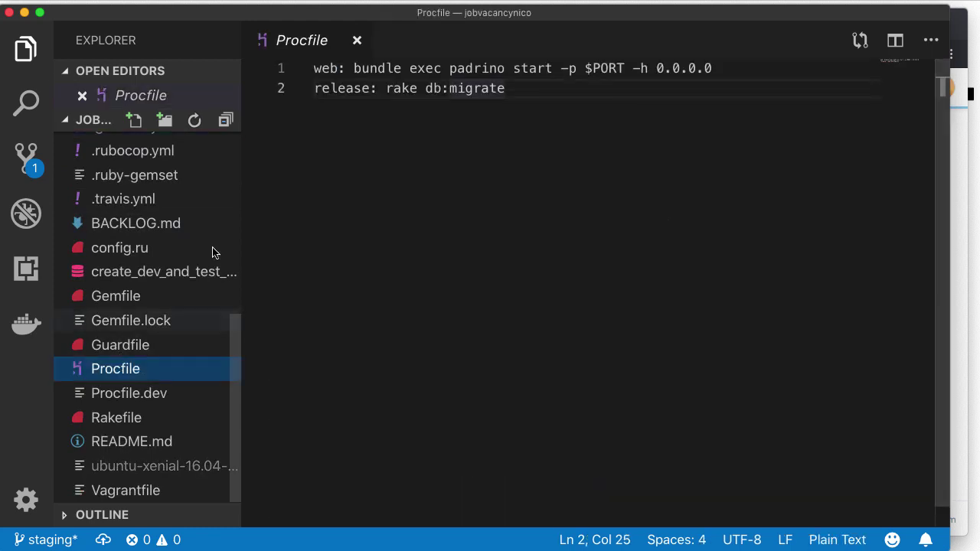
left_click_drag(355, 69, 725, 68)
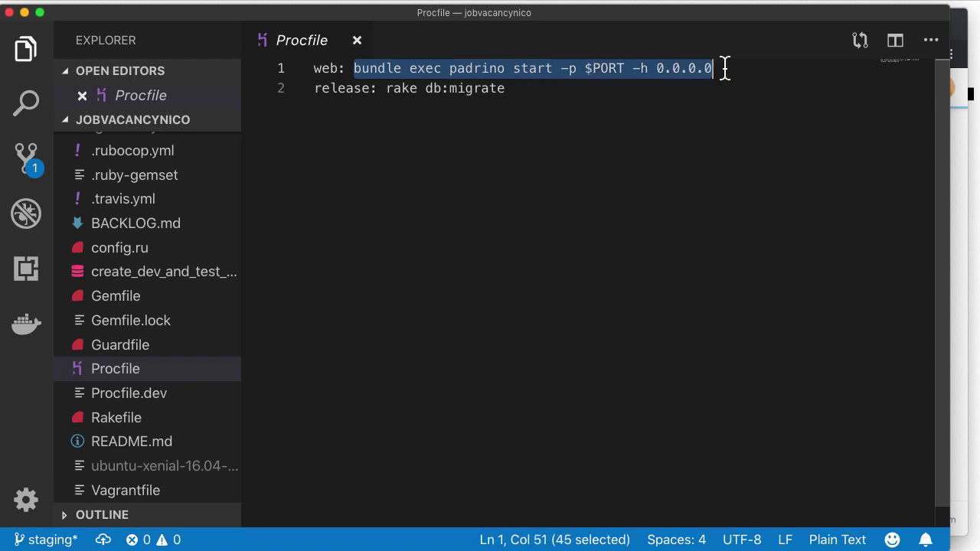
double_click(608, 68)
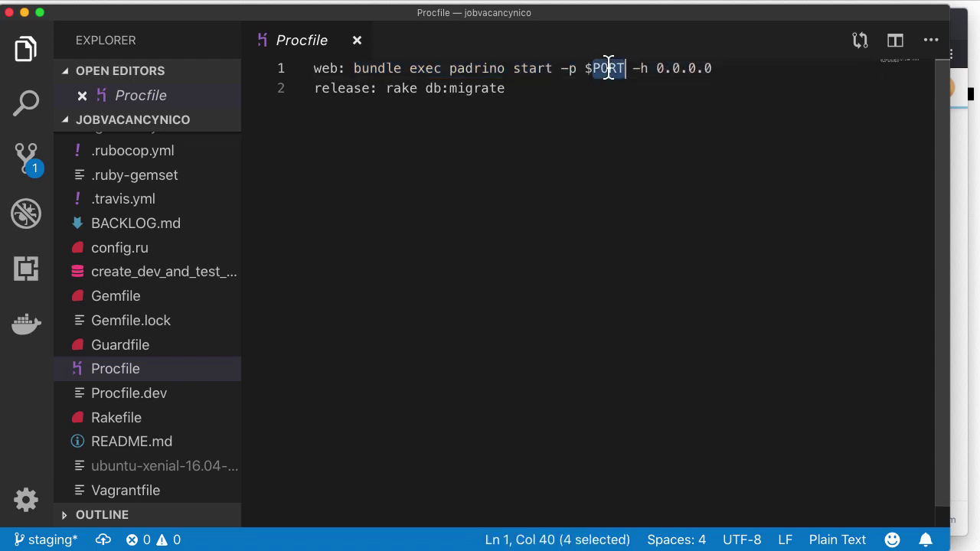
left_click_drag(587, 68, 625, 65)
left_click(618, 91)
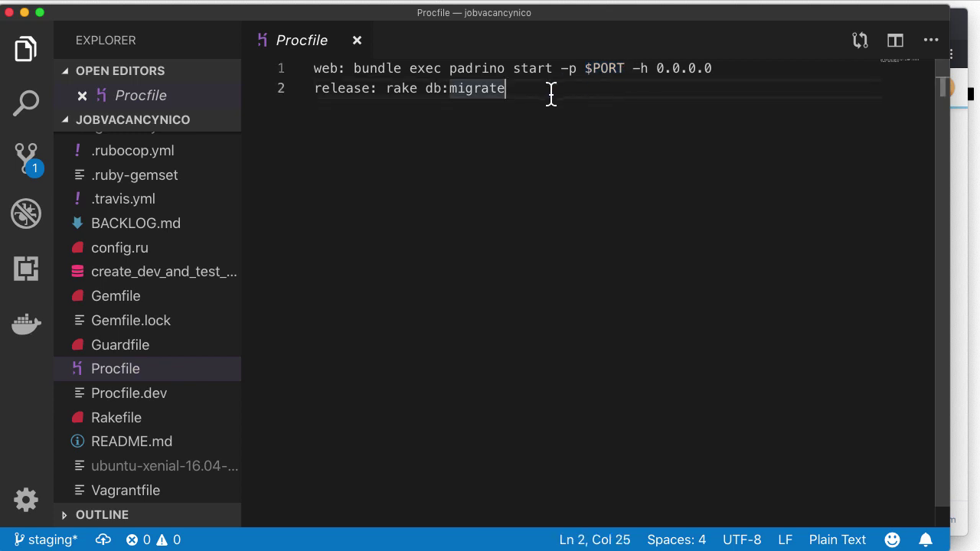
double_click(332, 90)
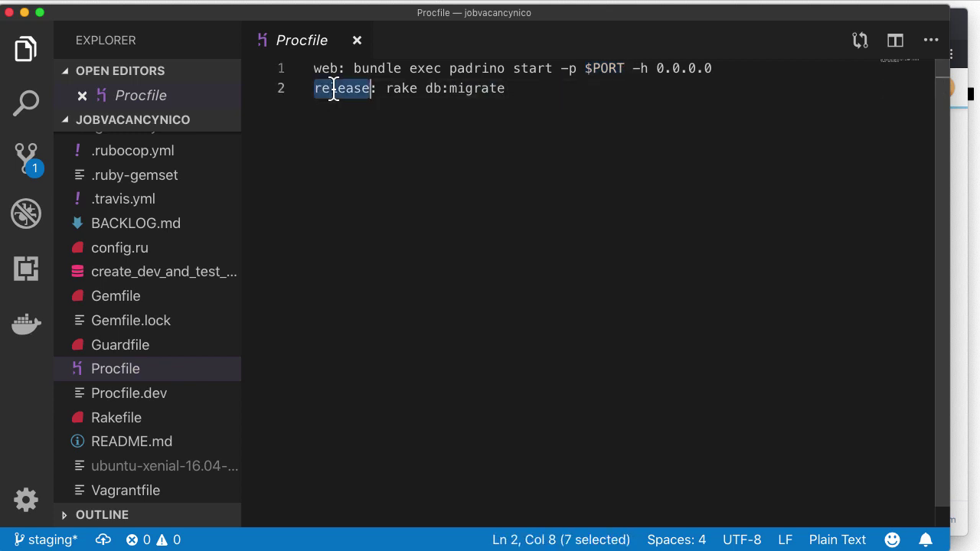
left_click(380, 89)
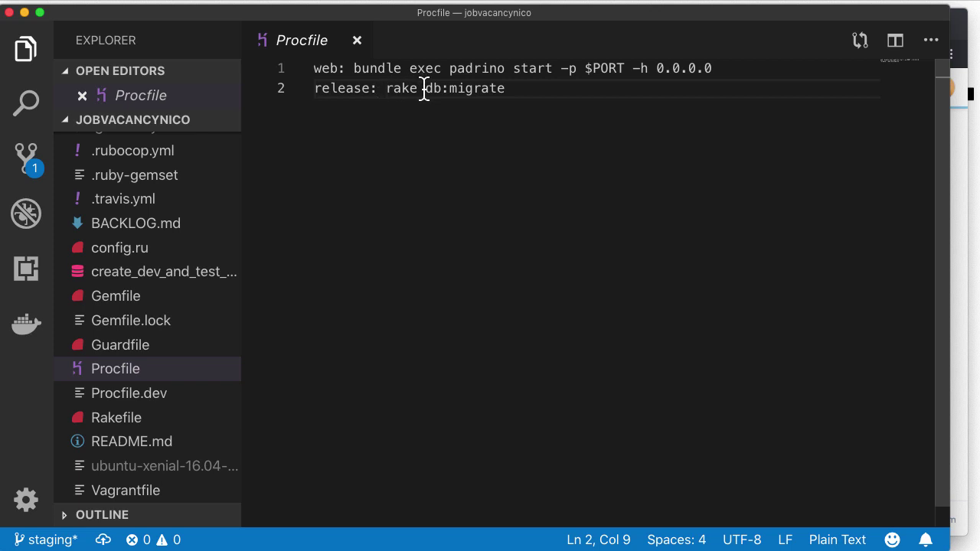
left_click_drag(507, 90, 300, 95)
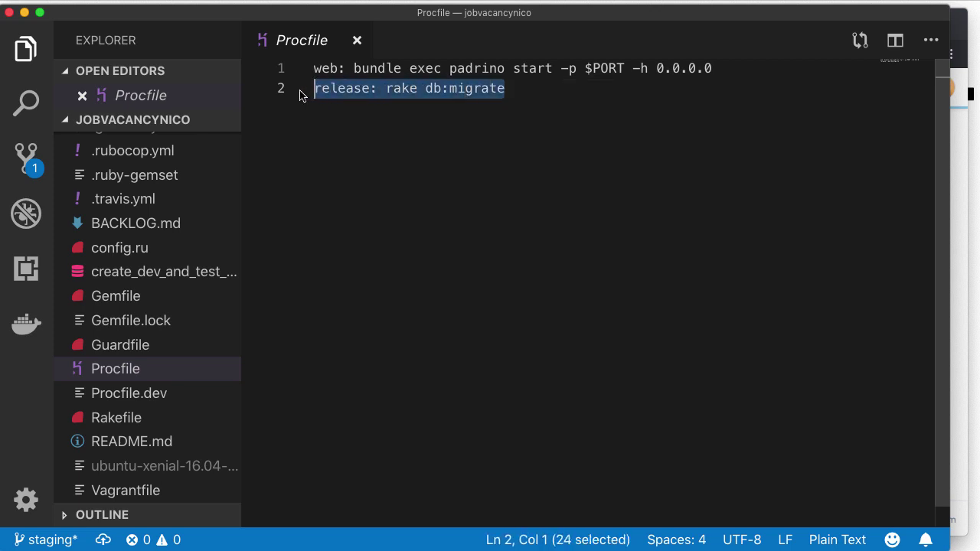
left_click(406, 147)
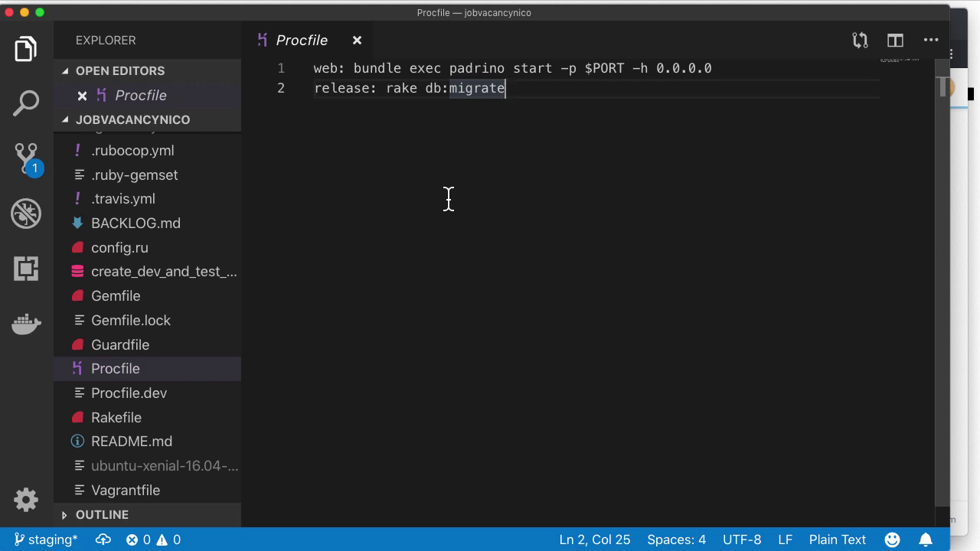
Step: Keep Procfile as a permanent tab, reopen .gitlab-ci.yml and select HEROKU_STAGING_API_KEY on line 28
double_click(118, 372)
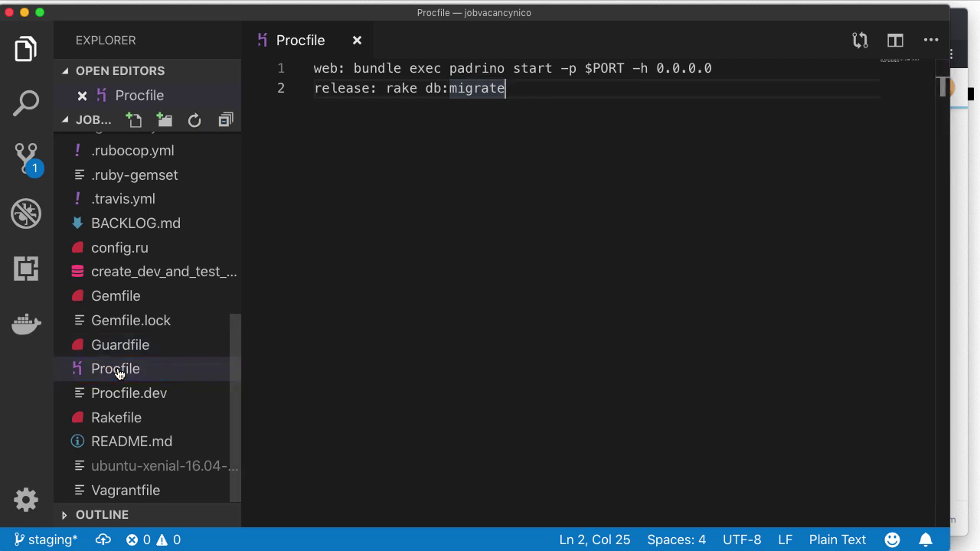
scroll(114, 329, "up", 4)
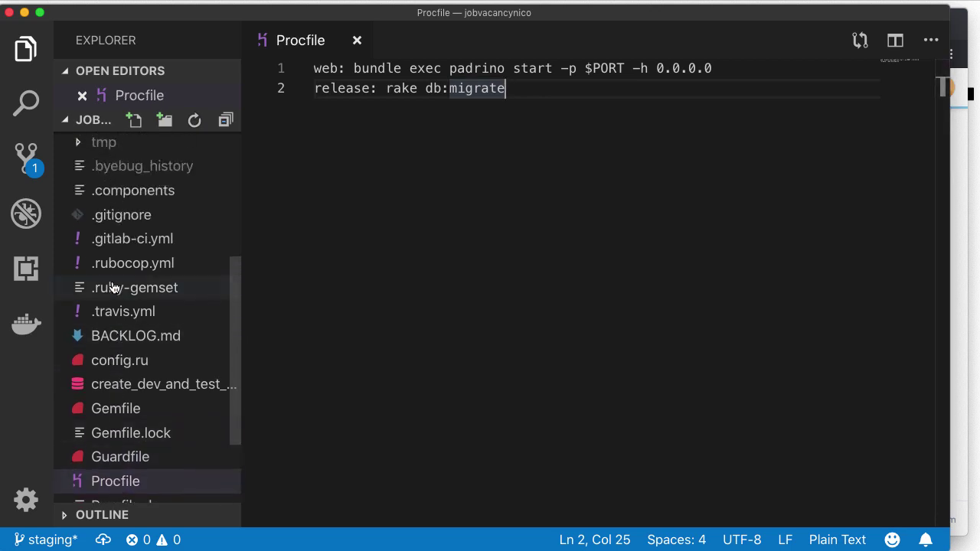
double_click(122, 238)
left_click(493, 266)
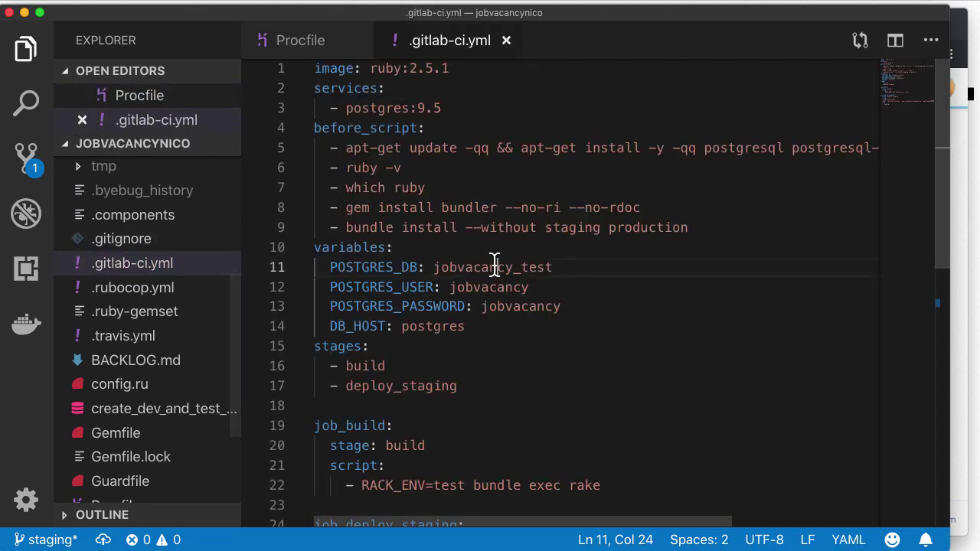
scroll(494, 266, "down", 6)
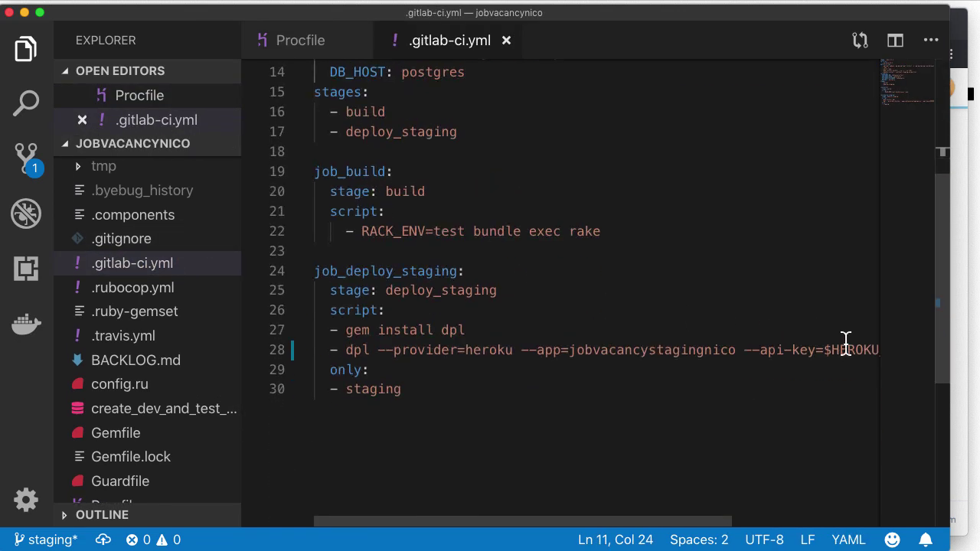
double_click(847, 348)
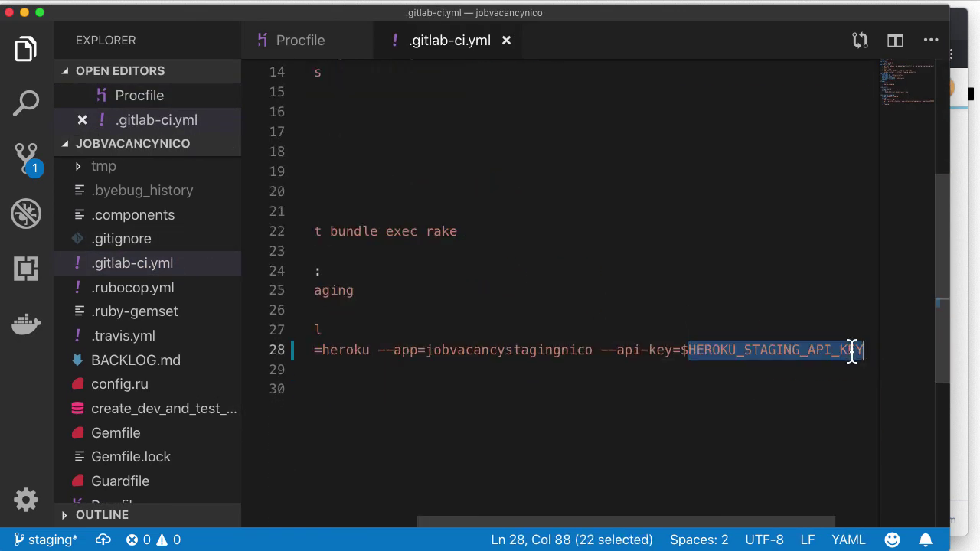
key("super+Tab")
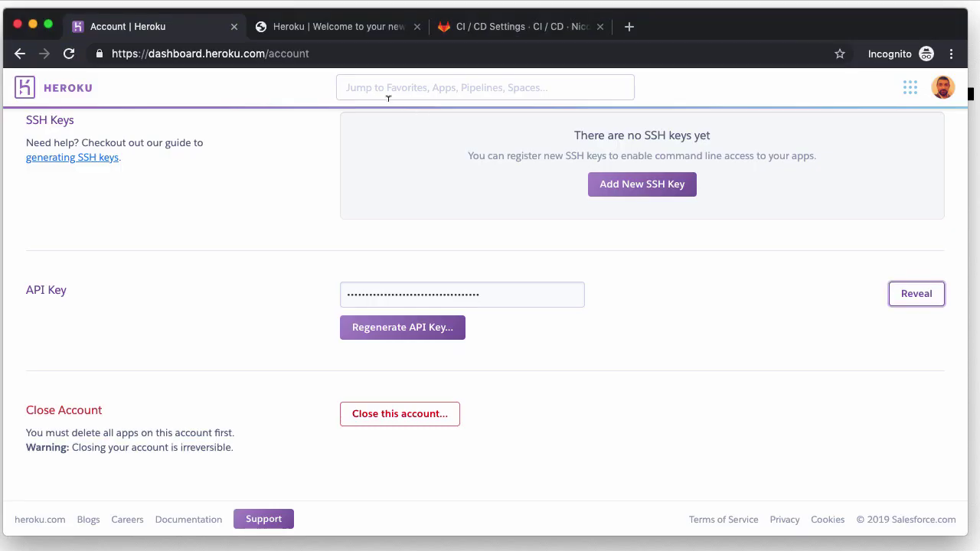
left_click(494, 26)
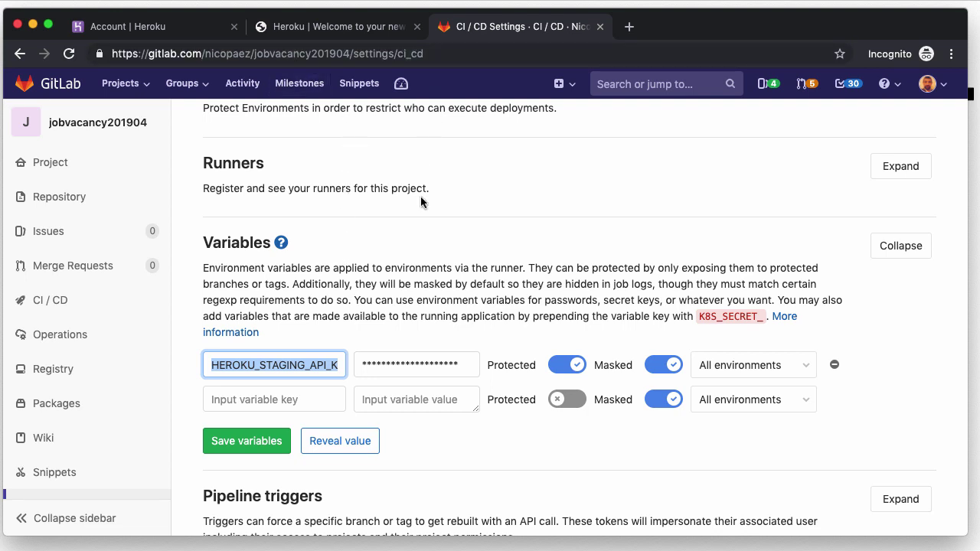
left_click(170, 29)
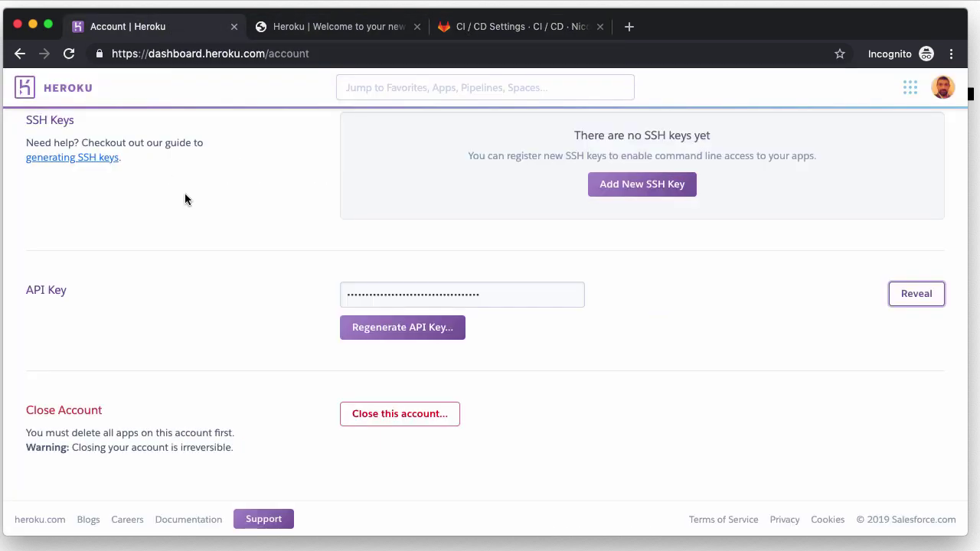
scroll(556, 263, "up", 7)
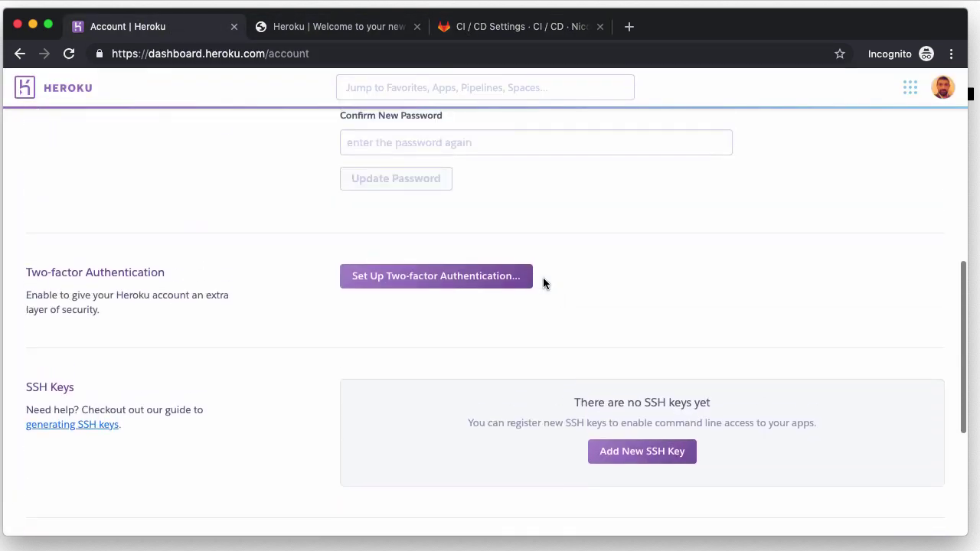
scroll(519, 223, "up", 13)
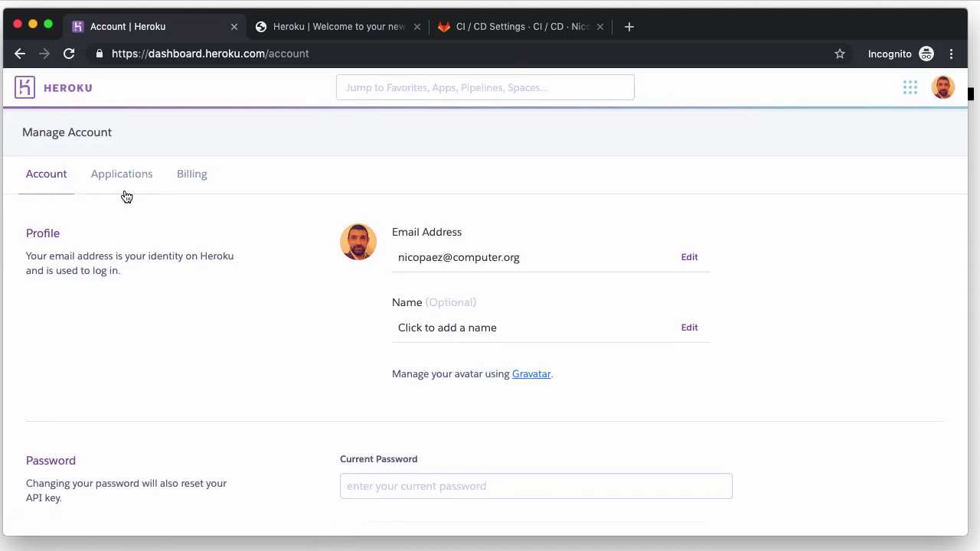
Step: Open jobvacancystagingnico's Overview, glance at its live welcome page, and return to the dashboard
left_click(61, 95)
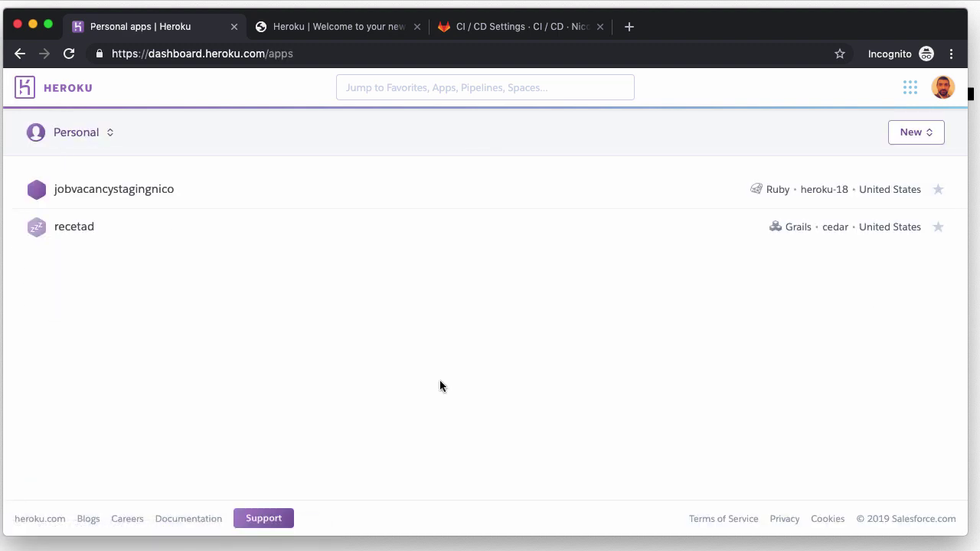
left_click(125, 191)
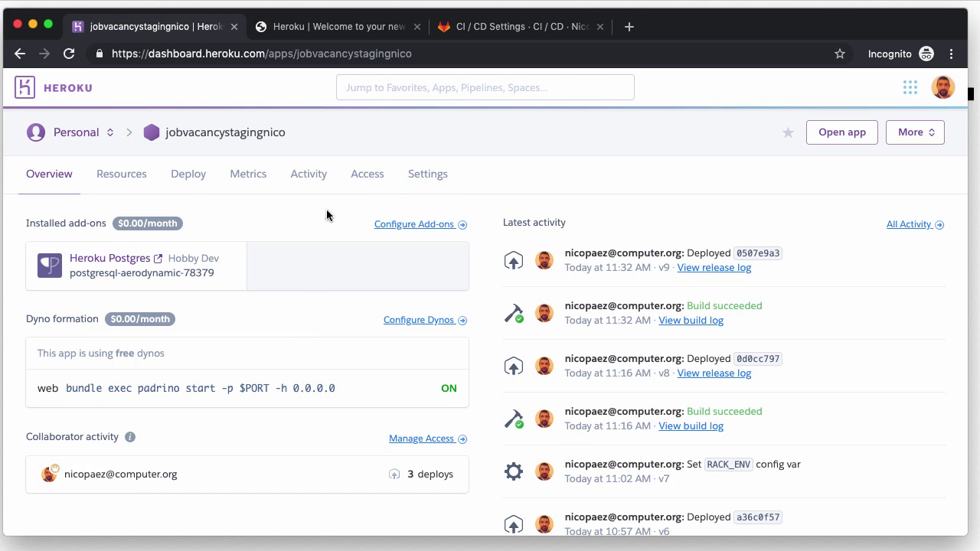
left_click(314, 26)
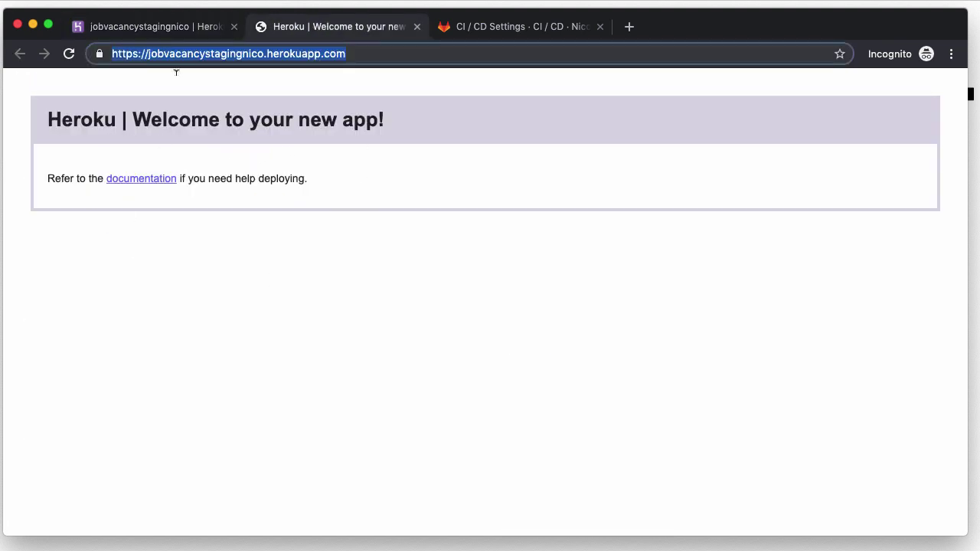
left_click(148, 31)
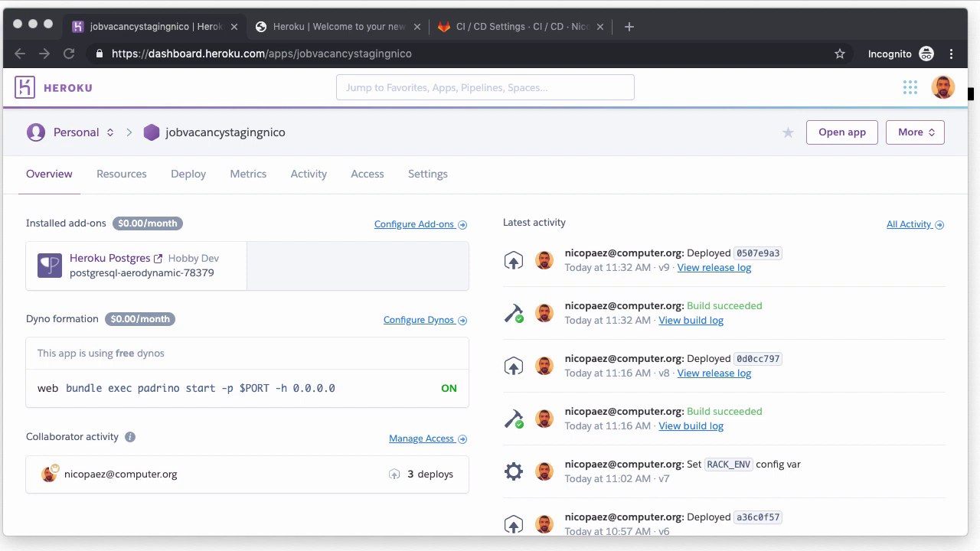
Step: Stash the uncommitted .gitlab-ci.yml changes with git stash and switch to the master branch
key("super+Tab")
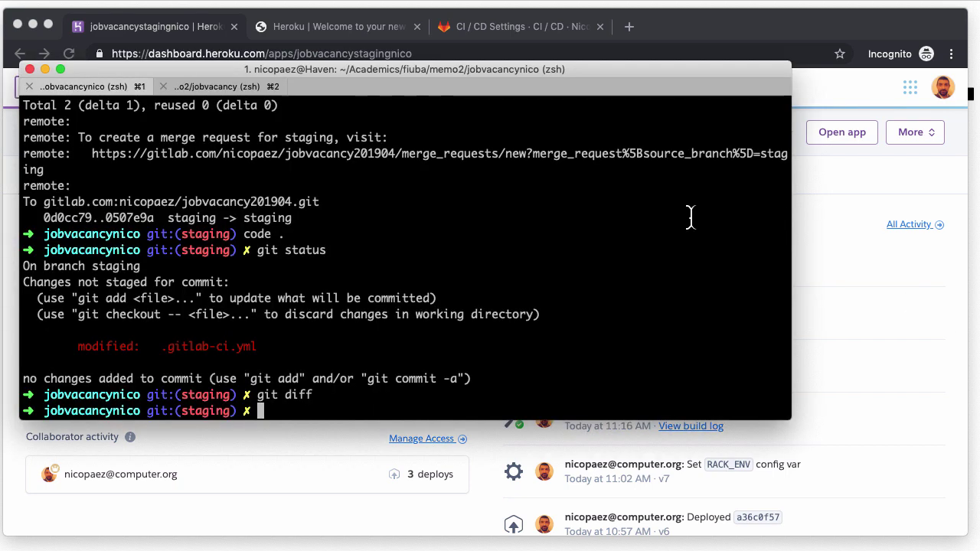
type("clar")
key("Return")
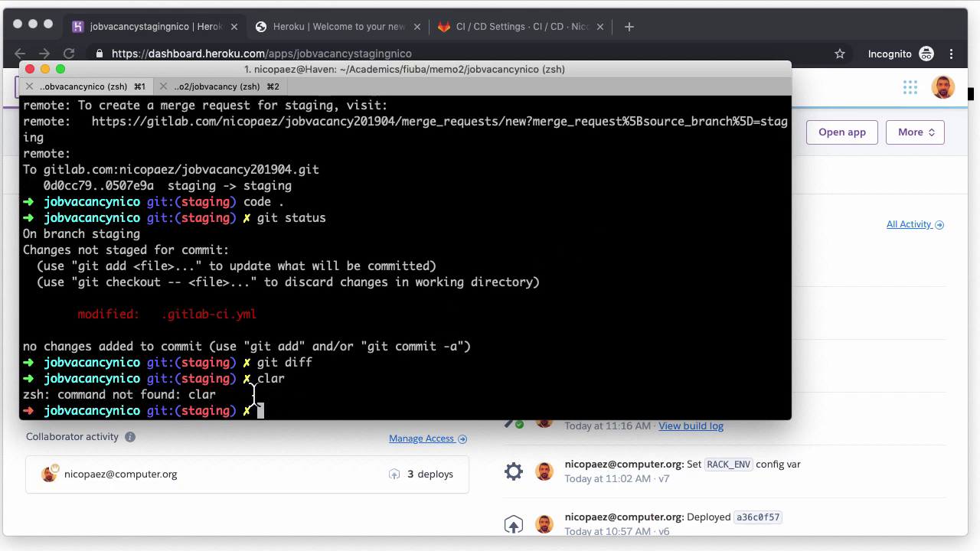
type("git stash")
key("Return")
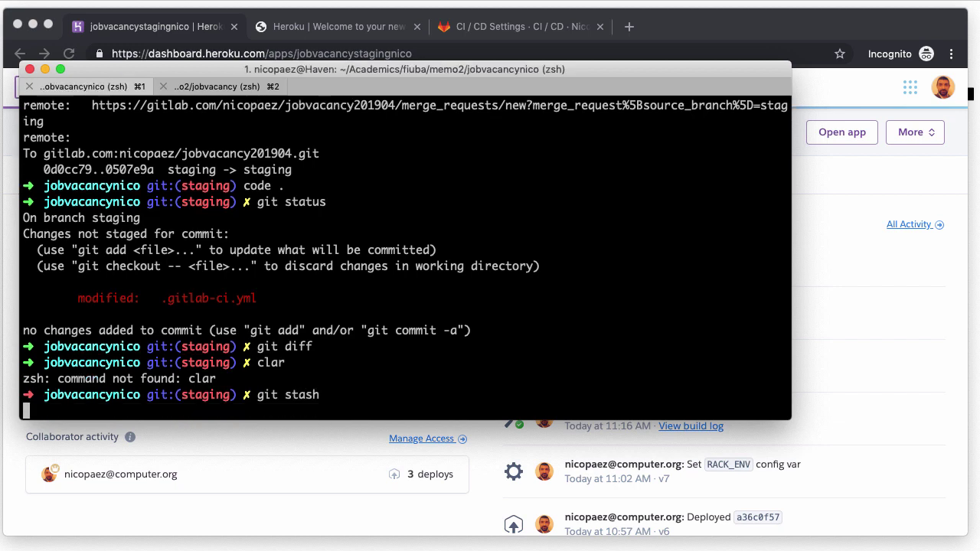
type("git checkou")
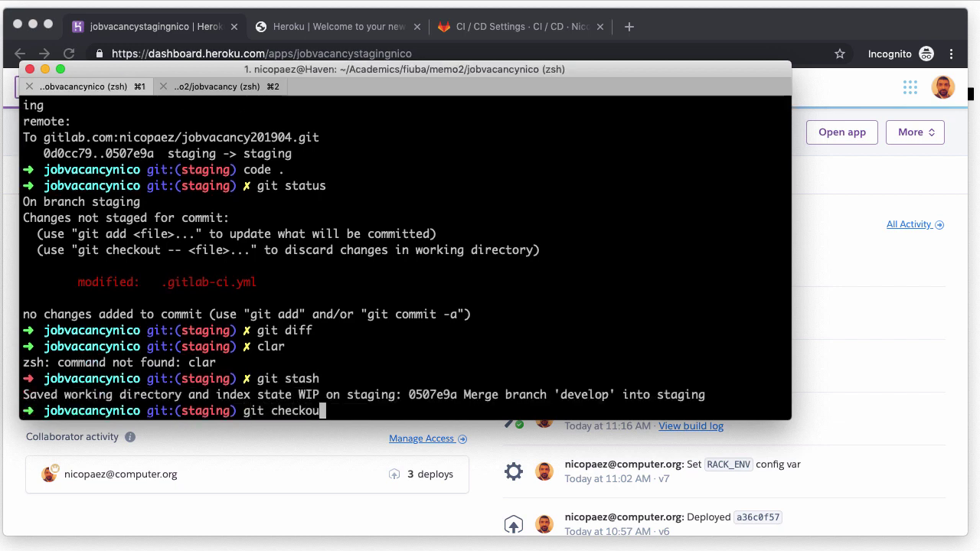
type("t master")
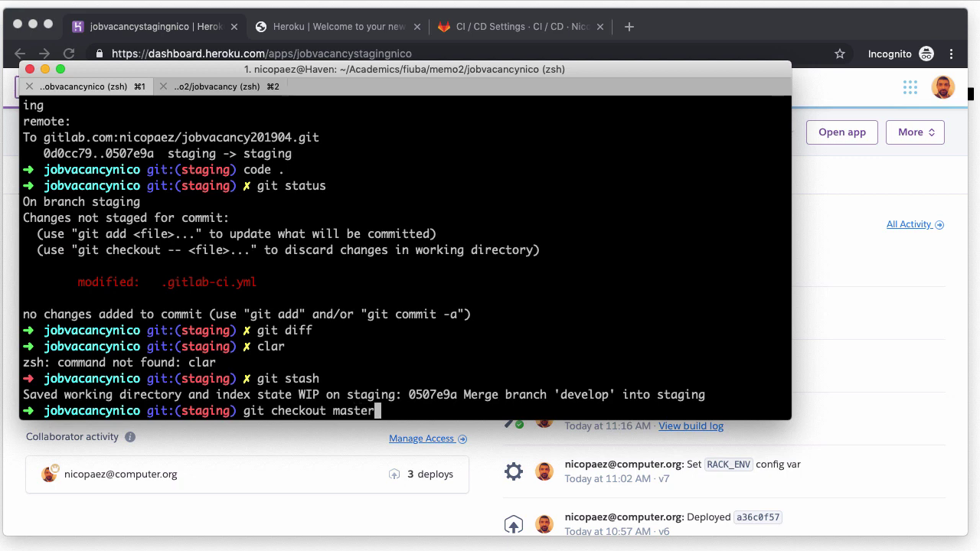
key("Return")
Step: Clear the terminal and return to the existing staging branch with git checkout staging
type("cear")
key("Return")
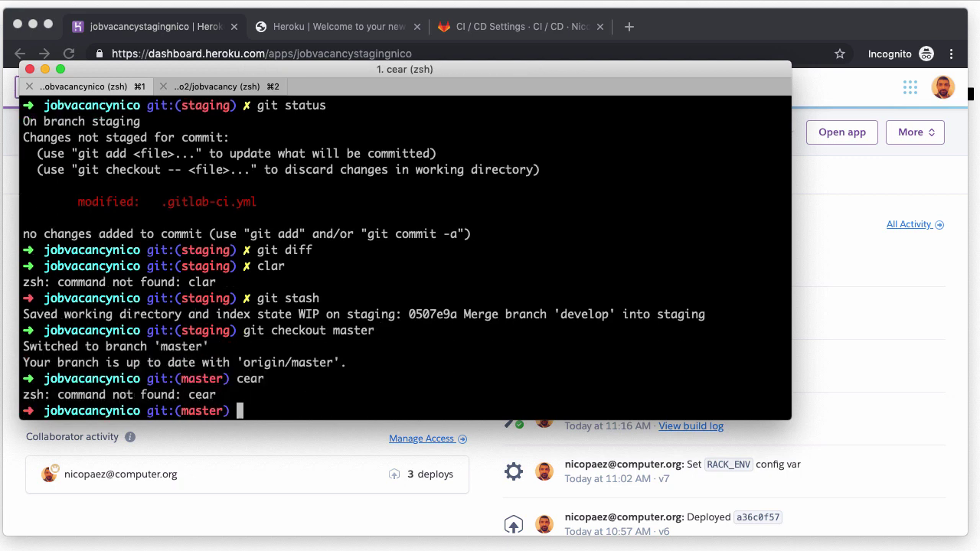
type("clear")
key("Return")
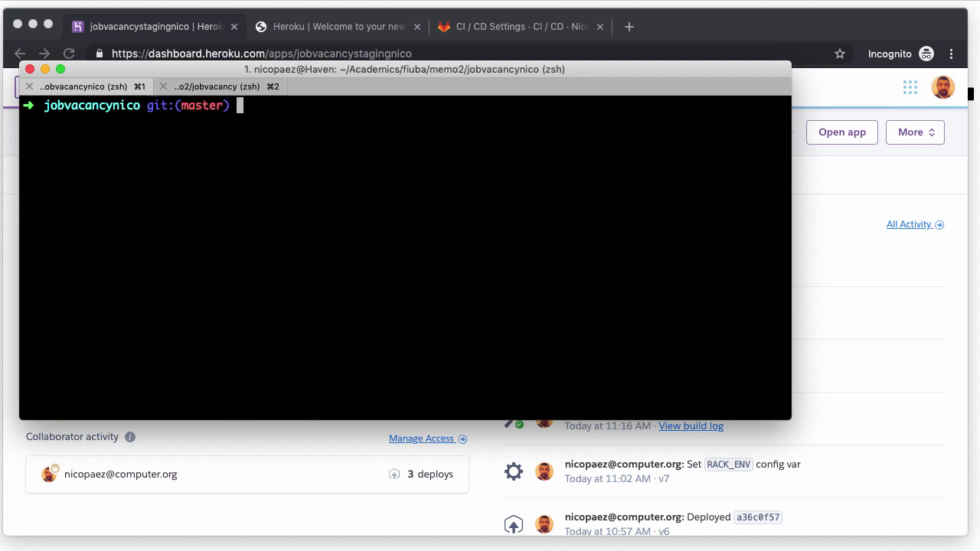
type("b")
key("BackSpace")
type("git checkout -b")
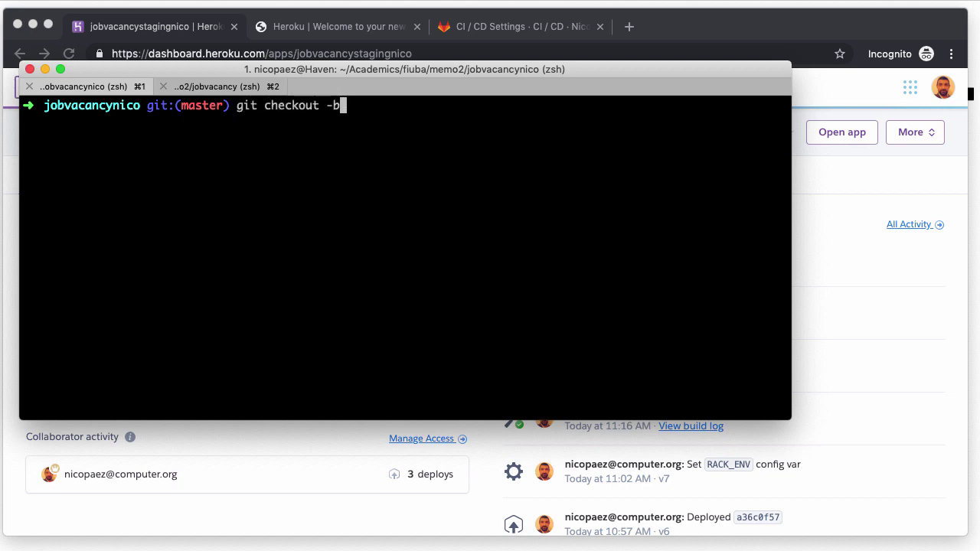
type(" staging")
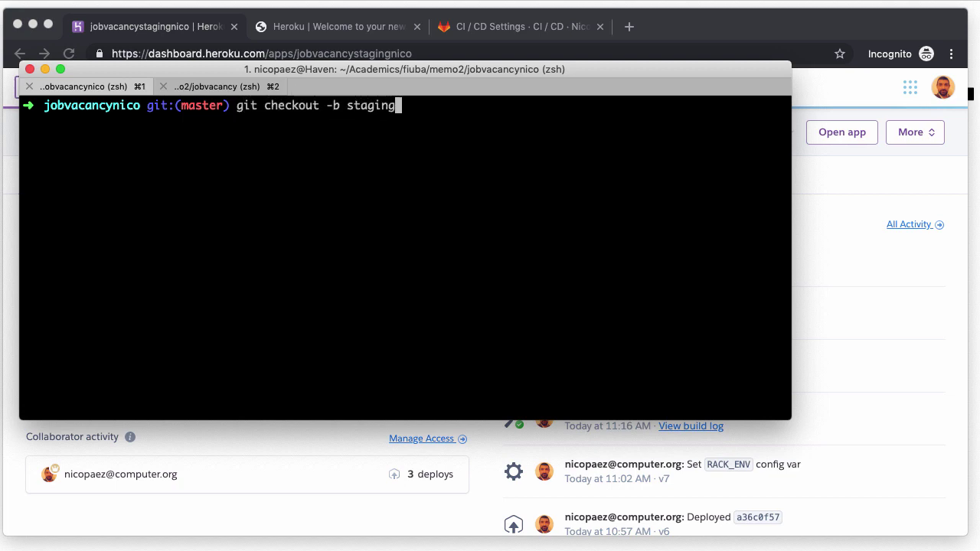
key("BackSpace")
key("BackSpace")
key("BackSpace")
key("BackSpace")
key("BackSpace")
key("BackSpace")
key("BackSpace")
key("BackSpace")
key("BackSpace")
key("BackSpace")
key("BackSpace")
key("BackSpace")
key("BackSpace")
key("BackSpace")
key("BackSpace")
key("BackSpace")
key("BackSpace")
key("BackSpace")
key("BackSpace")
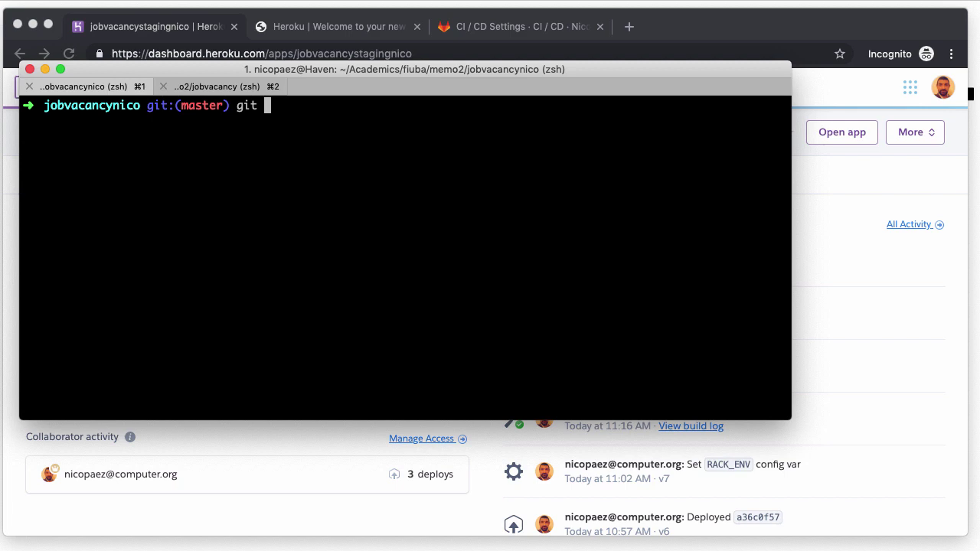
type("checkout sta")
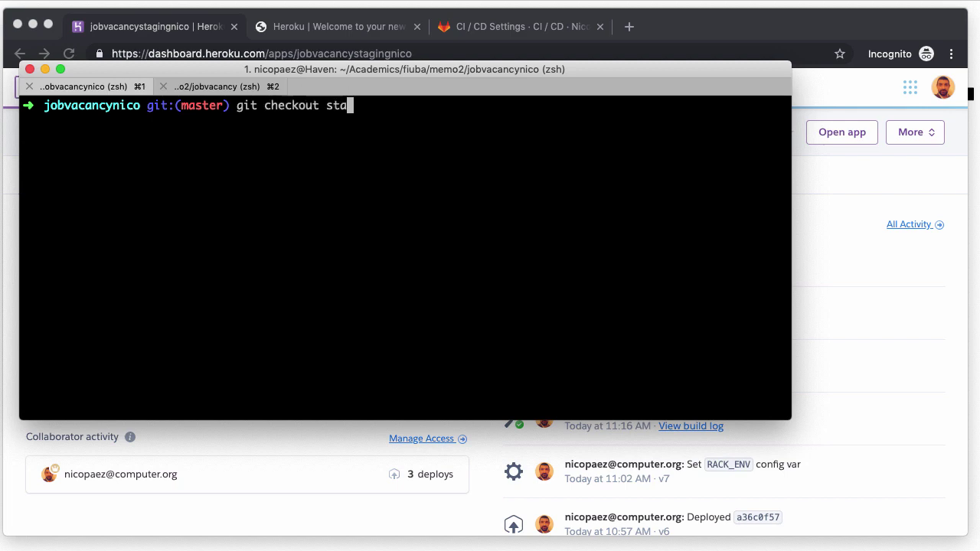
type("ging")
key("Return")
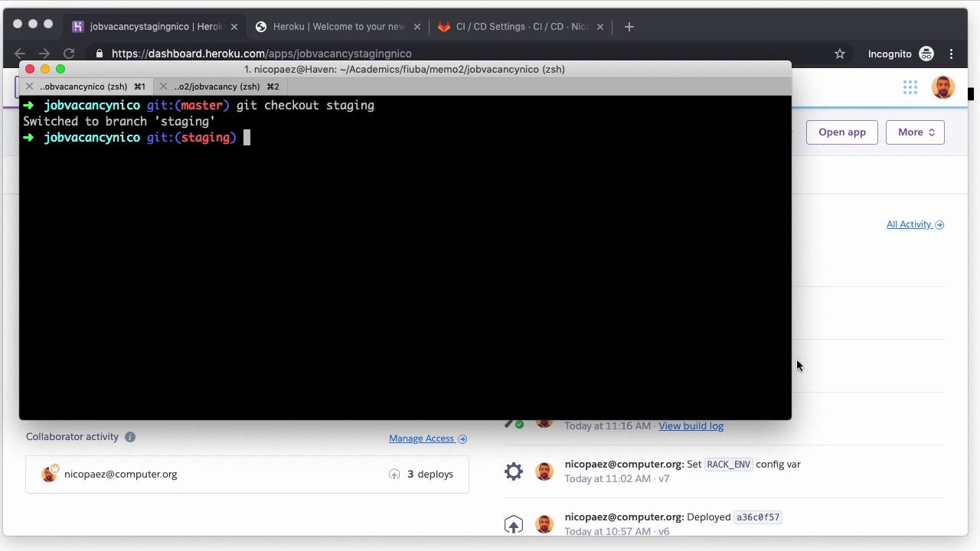
left_click(846, 289)
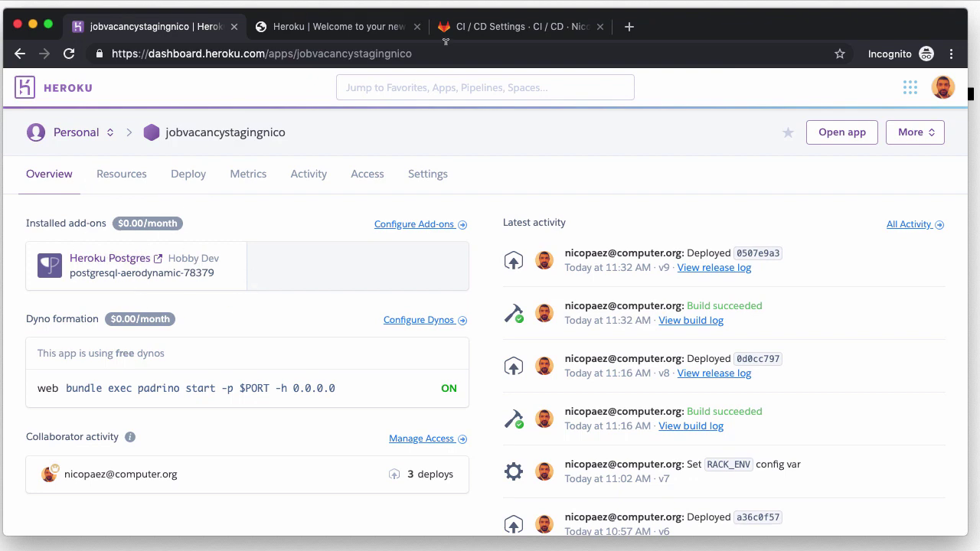
Step: Check GitLab's Pipelines list, where staging pipeline #58829339 passed build and deploy_staging
left_click(477, 26)
mouse_move(72, 306)
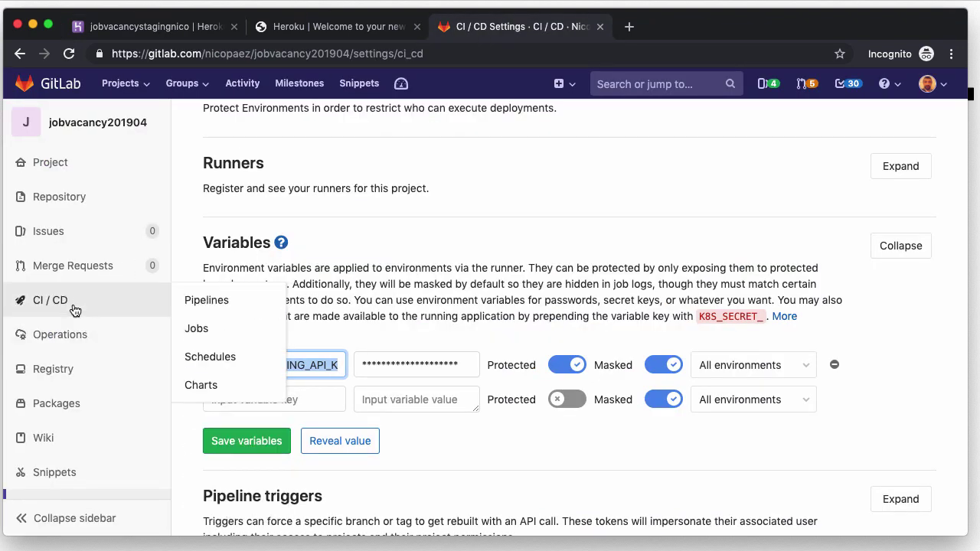
left_click(212, 299)
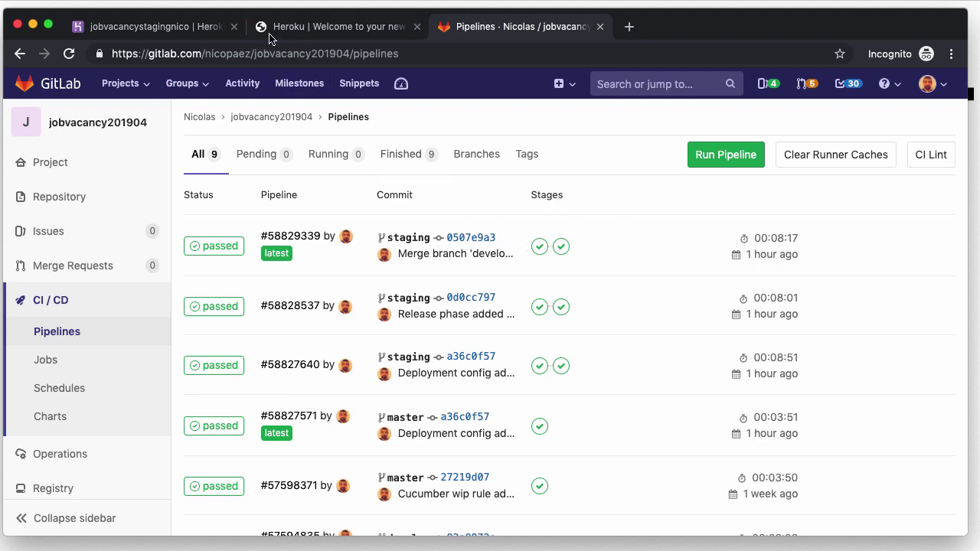
left_click(170, 32)
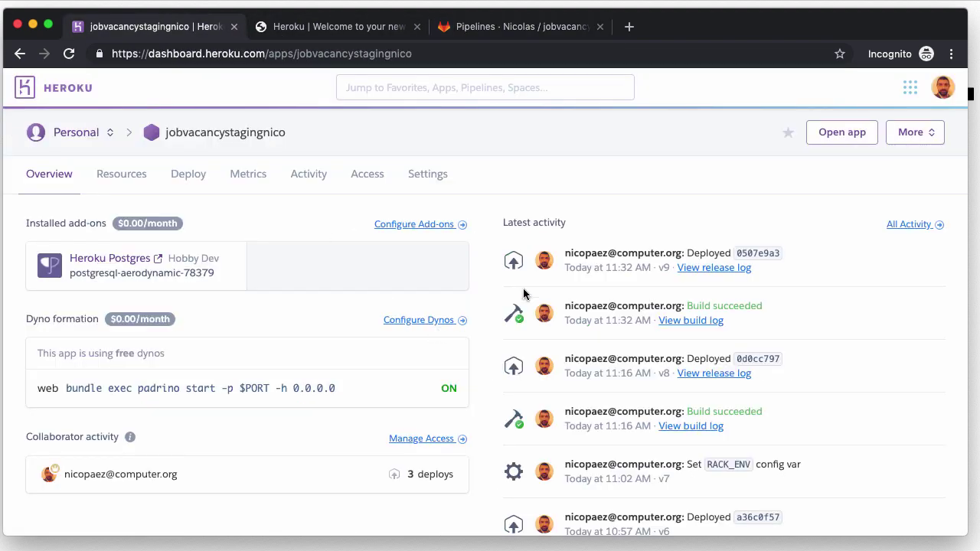
Step: Open the deployed staging app and submit its login form with the test offerer account's email
left_click(838, 135)
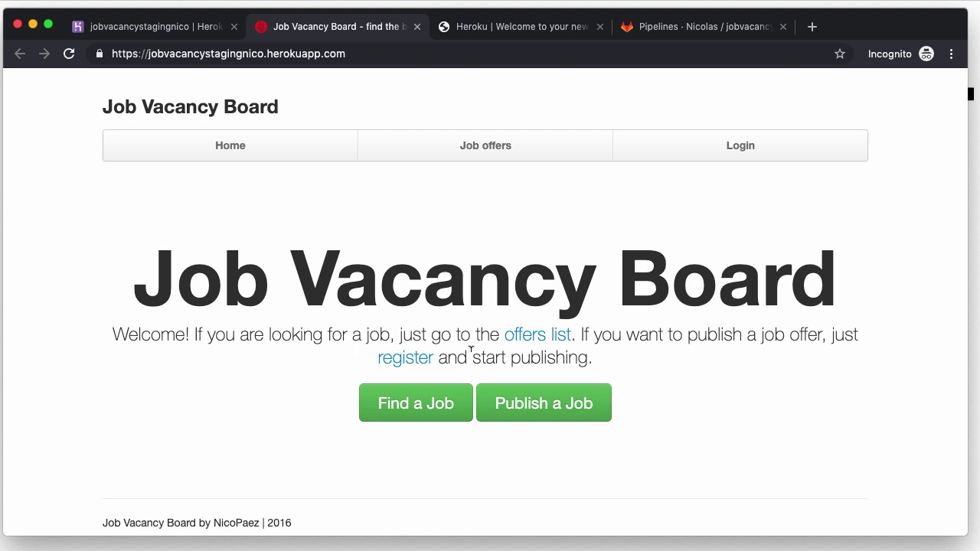
left_click(740, 149)
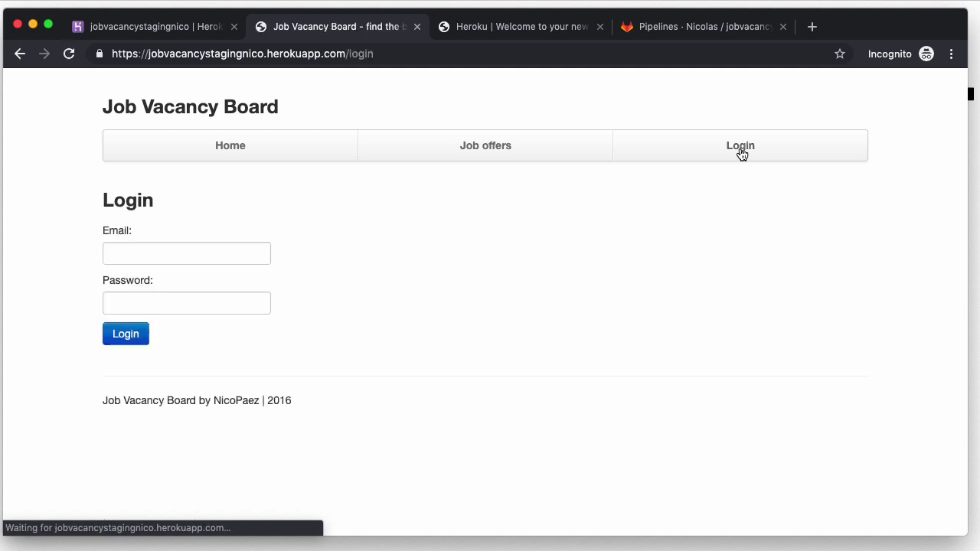
left_click(154, 250)
type("offere")
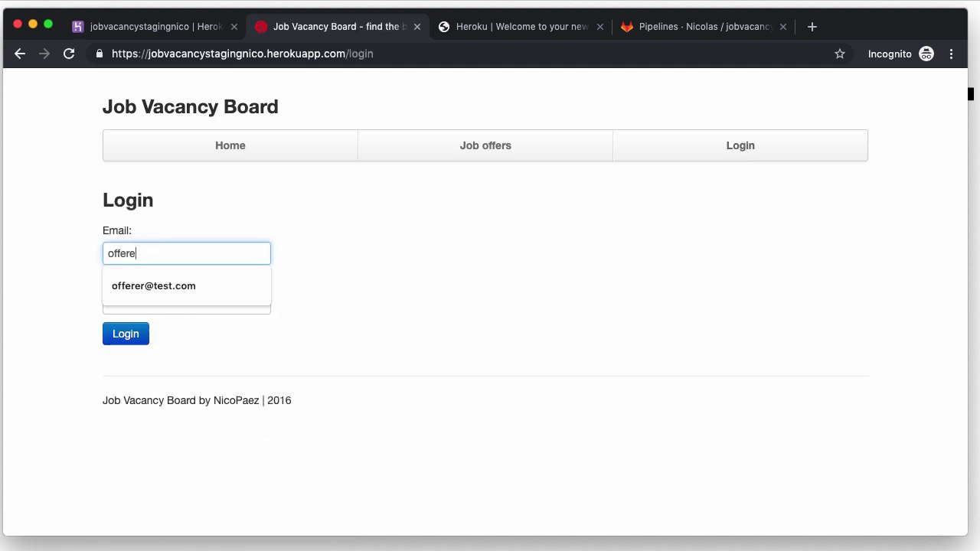
key("Down")
key("Tab")
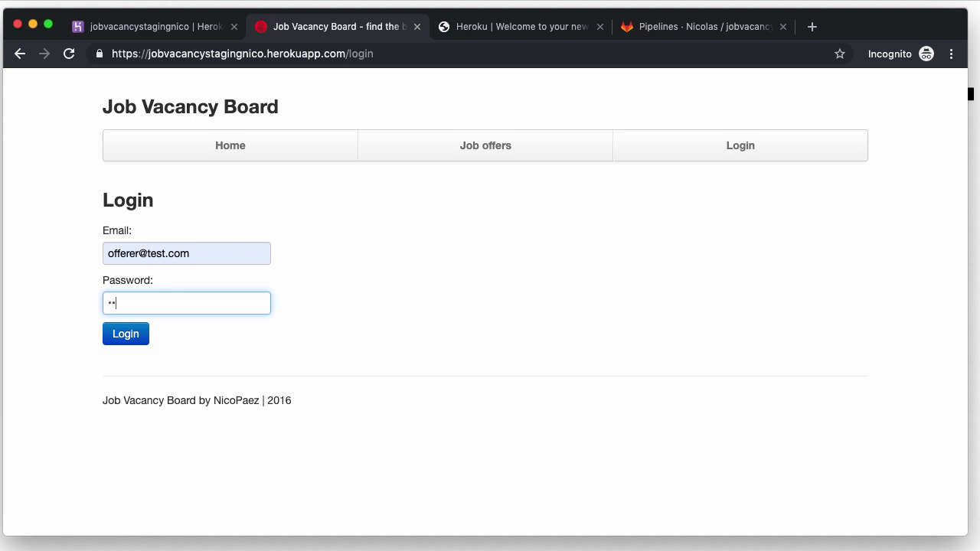
key("Return")
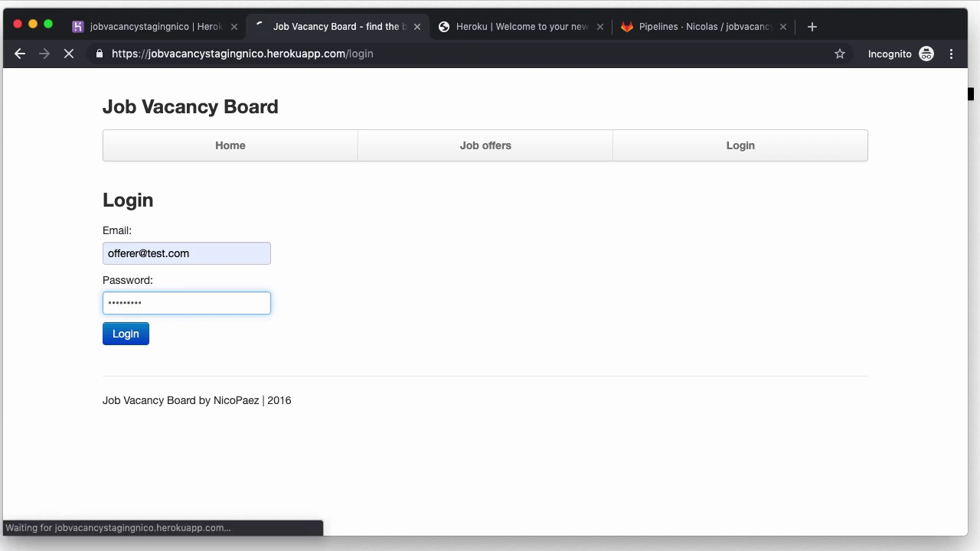
Step: Remove /sessions/create from the address to load the site's home page
left_click(344, 50)
key("shift+End")
key("BackSpace")
key("Return")
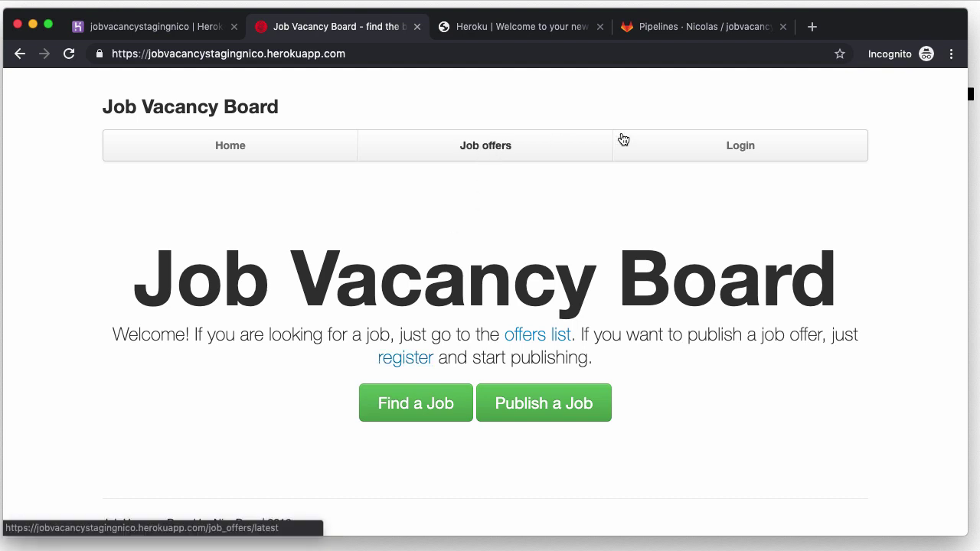
Step: Fill the login form with the offerer's saved email and password, then clear both fields
left_click(733, 148)
left_click(145, 251)
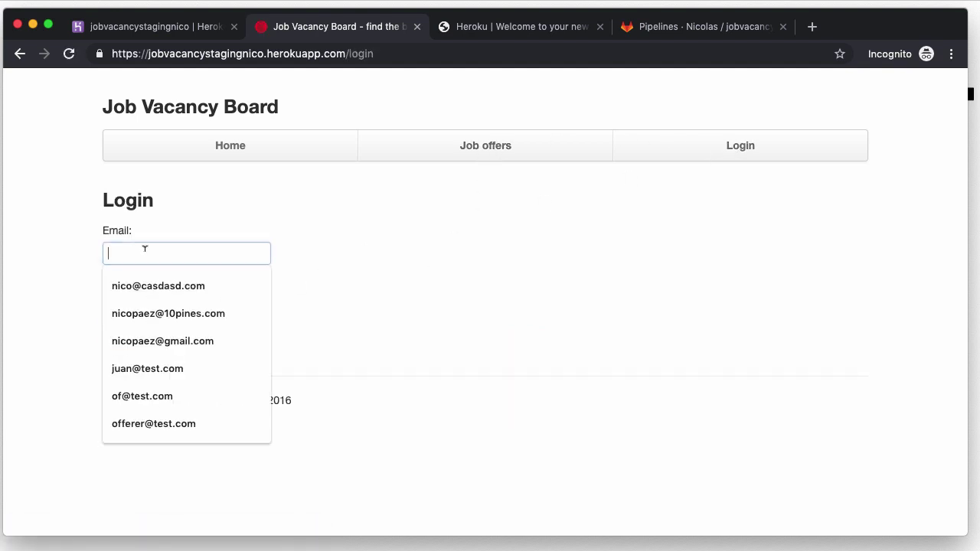
type("o")
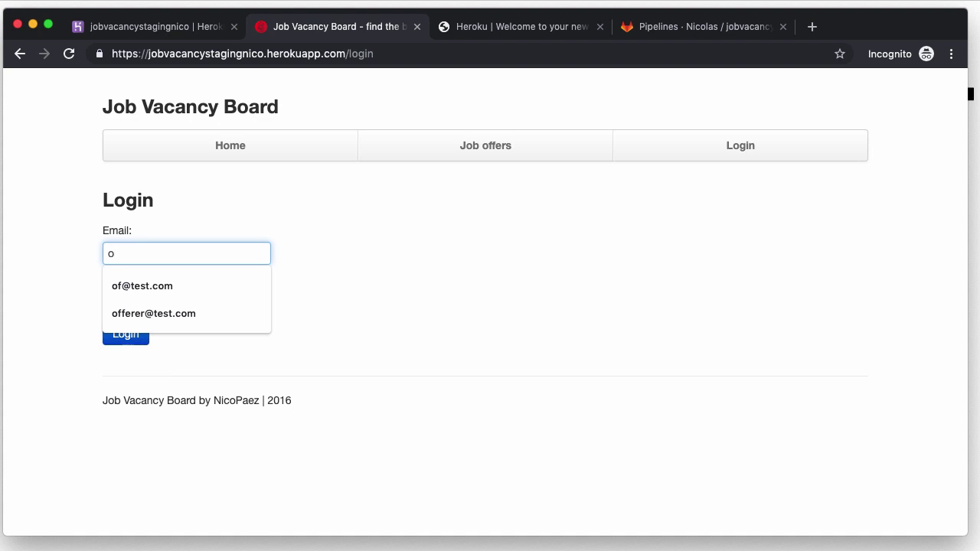
key("Down")
key("Down")
key("Return")
key("Tab")
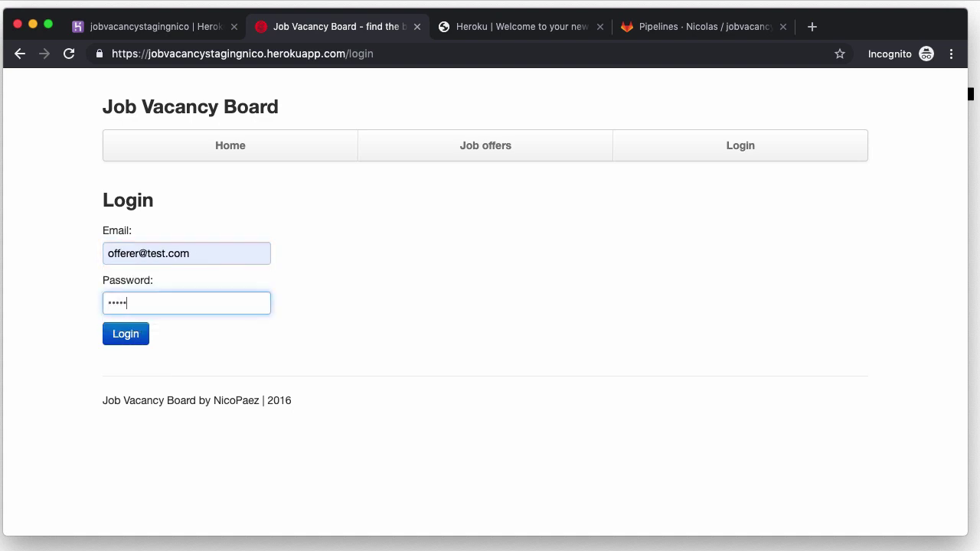
type("Passw0rd!")
key("super+a")
key("BackSpace")
left_click_drag(204, 254, 108, 252)
key("BackSpace")
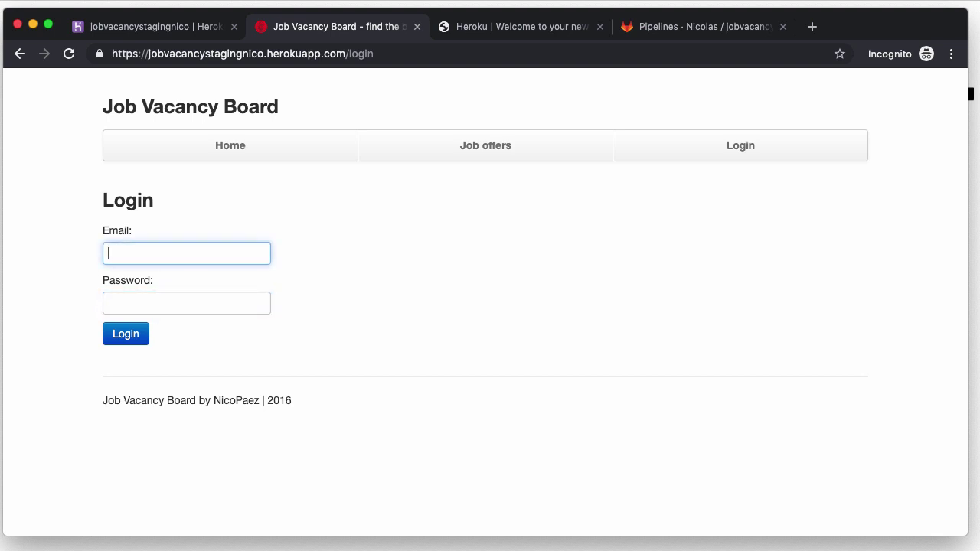
Step: Search Current Job Offers for 'dasdasdasd' and confirm the results table is empty
left_click(485, 146)
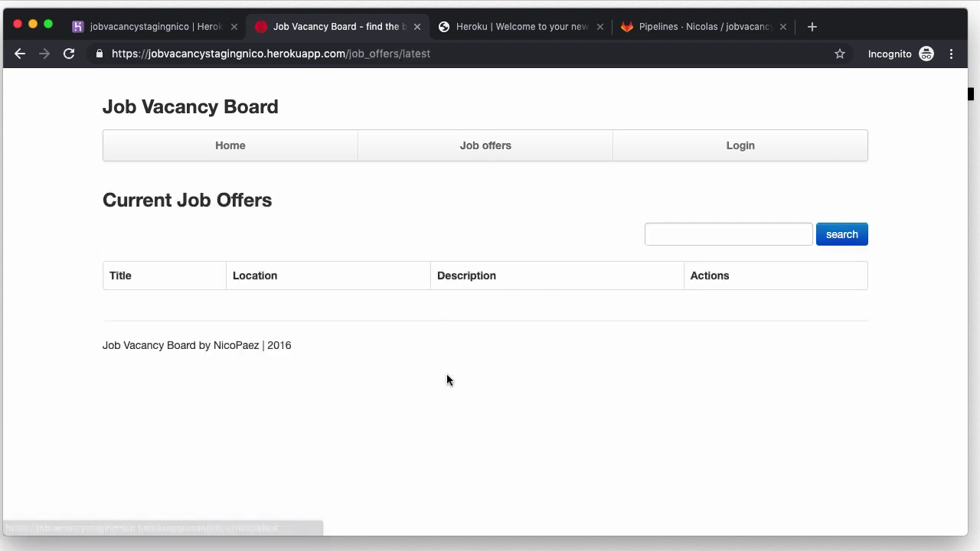
left_click(773, 232)
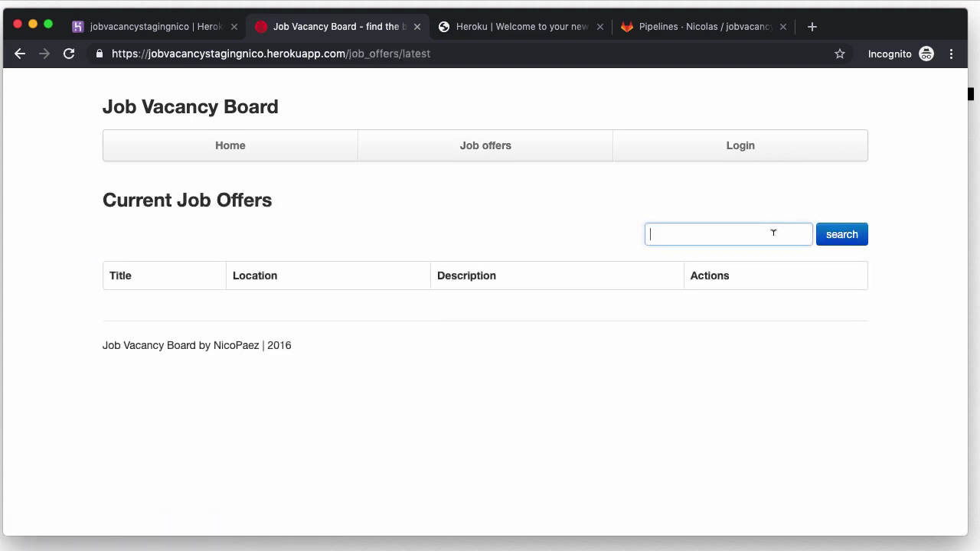
type("dasdasdasd")
left_click(858, 234)
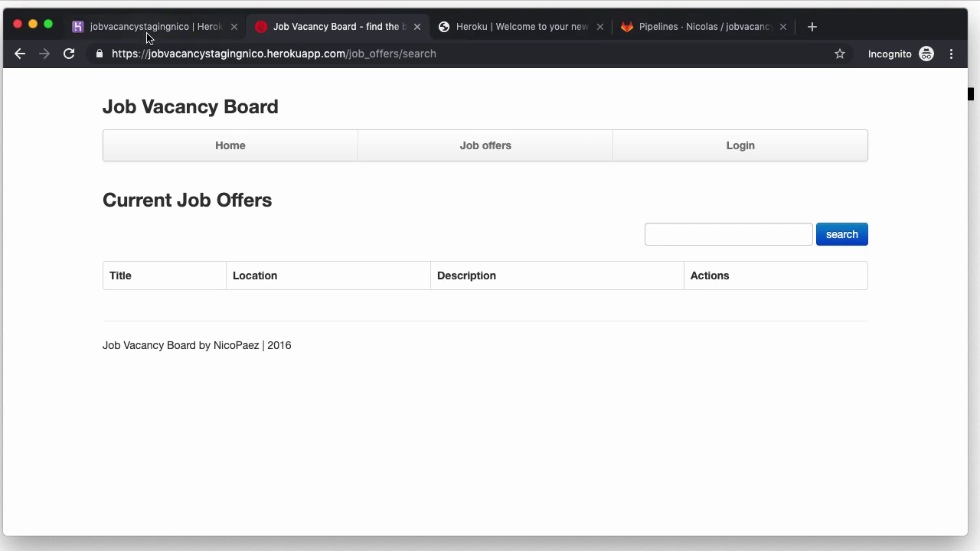
left_click(172, 40)
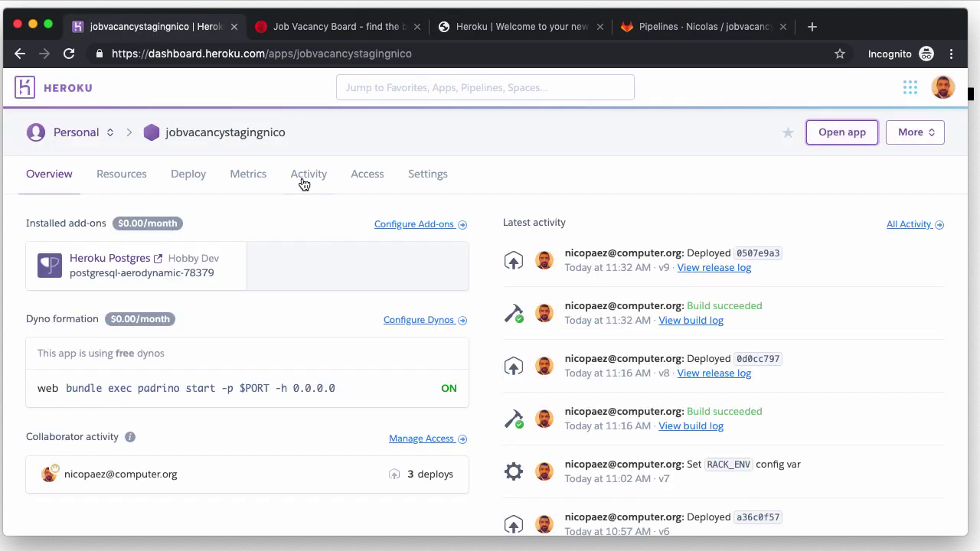
left_click(306, 180)
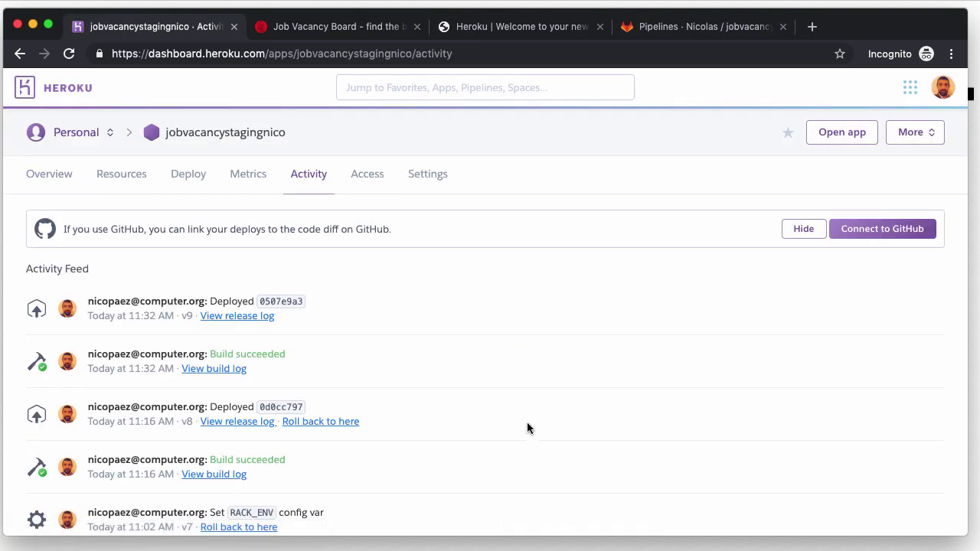
scroll(529, 427, "down", 4)
scroll(529, 427, "up", 4)
left_click(358, 182)
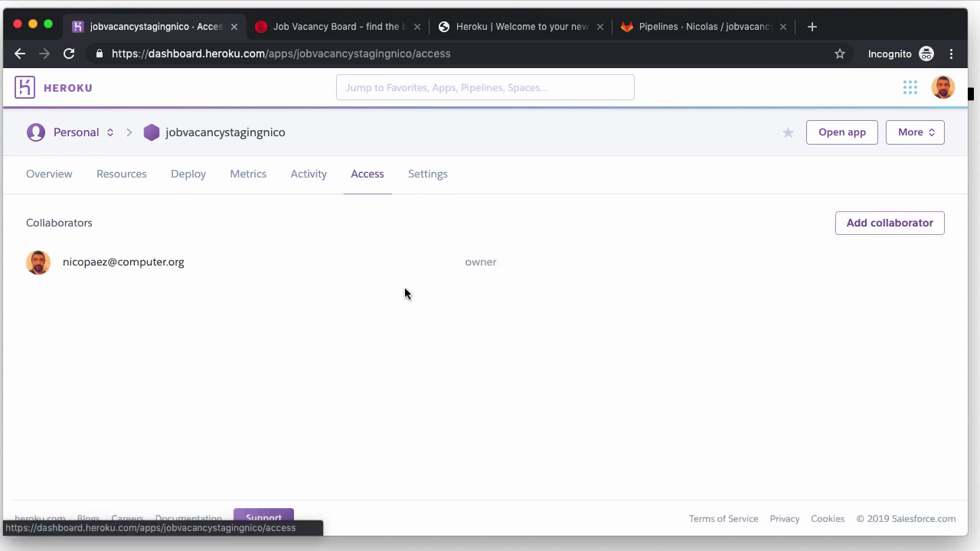
left_click(302, 174)
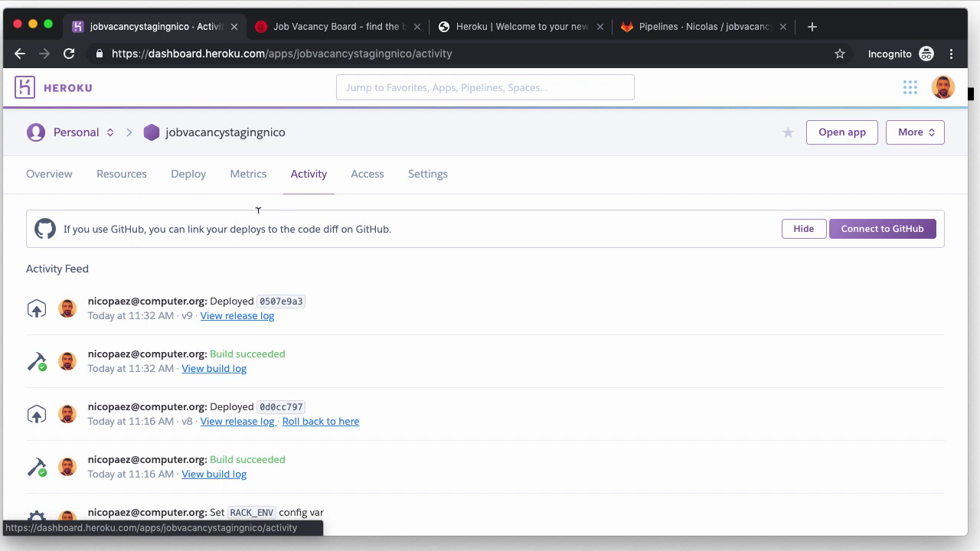
left_click(257, 317)
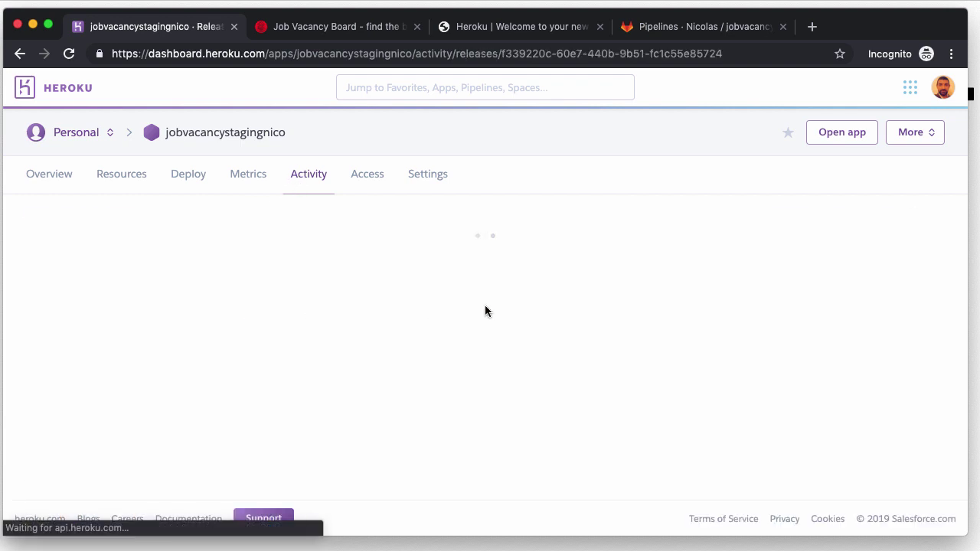
left_click(117, 179)
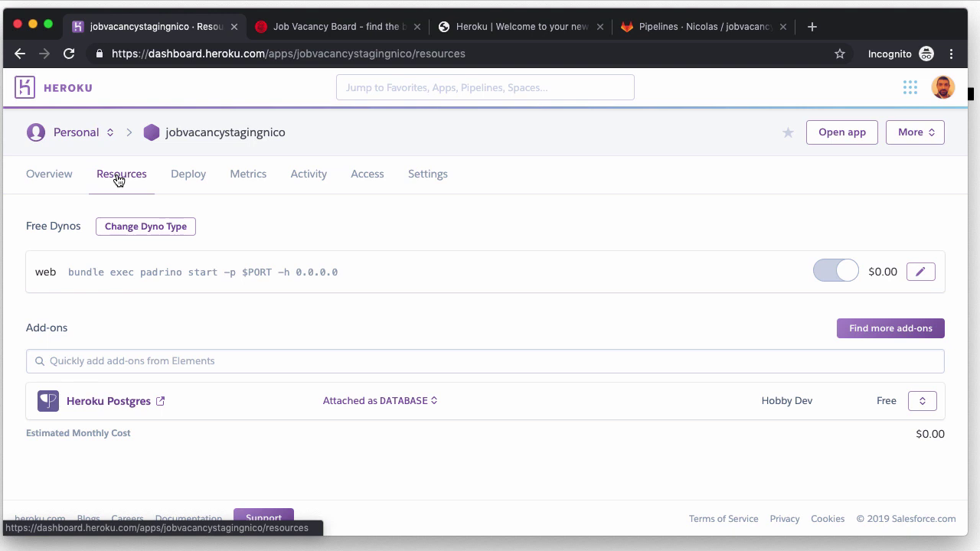
scroll(240, 305, "down", 1)
scroll(240, 304, "up", 1)
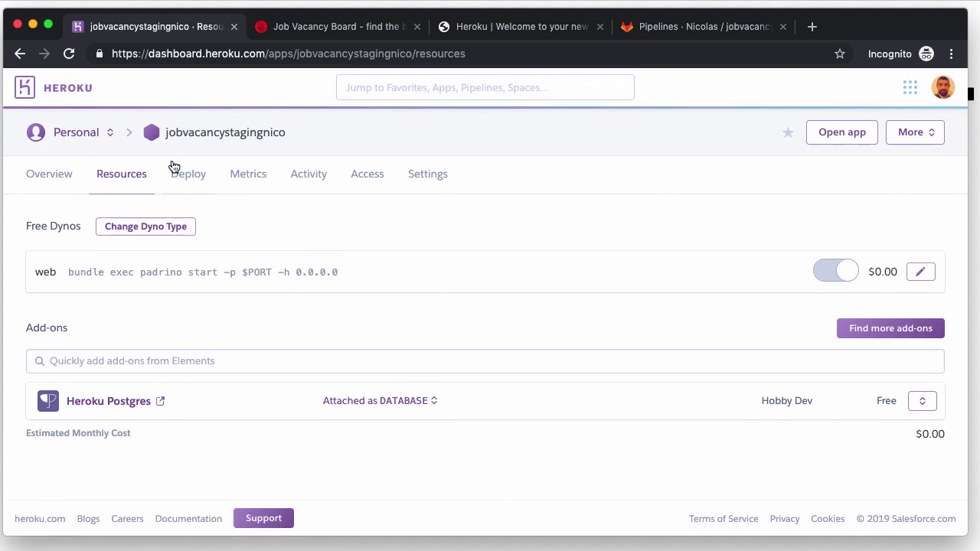
left_click(192, 174)
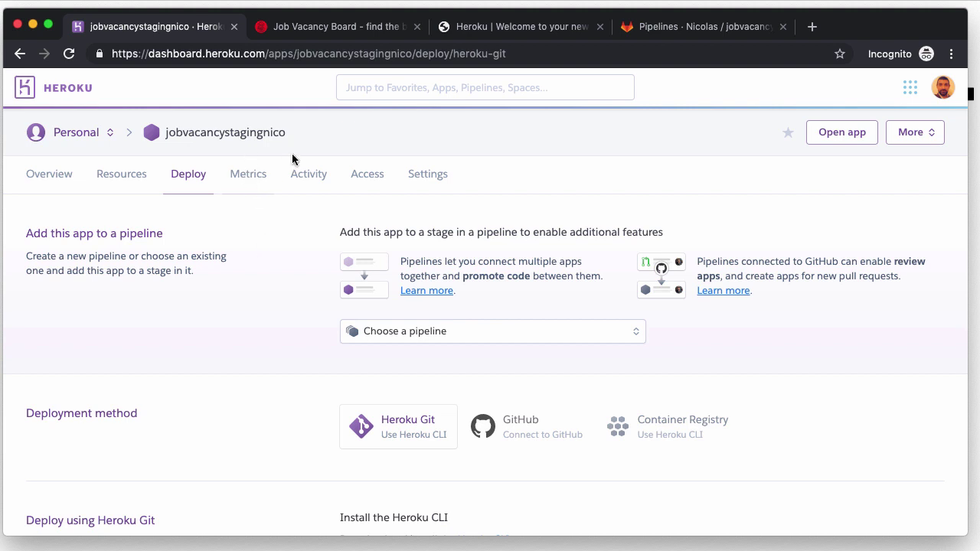
left_click(308, 176)
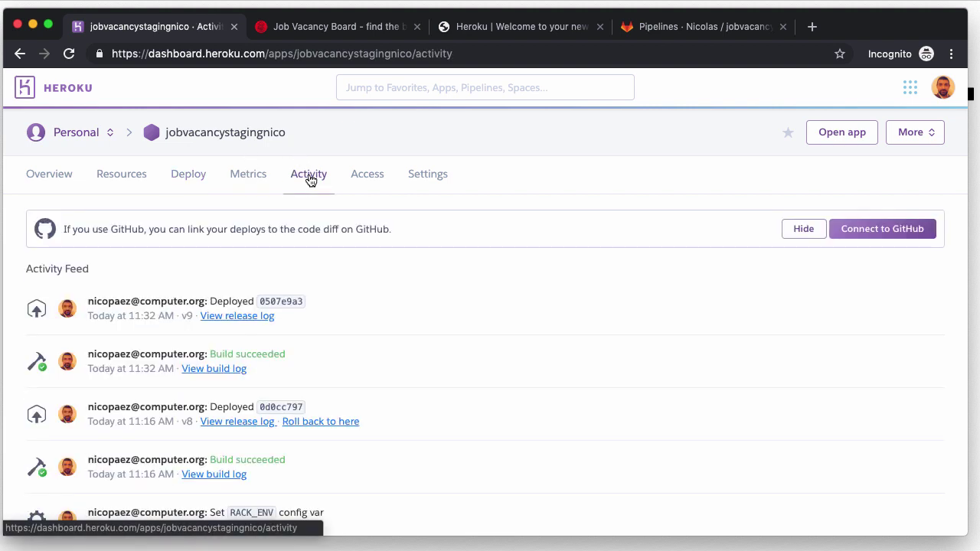
scroll(388, 368, "down", 5)
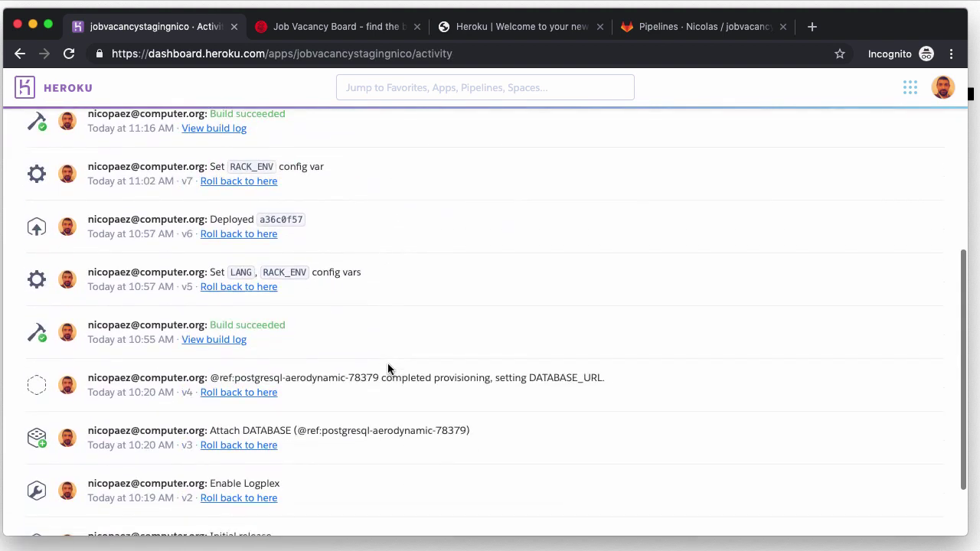
scroll(387, 363, "up", 10)
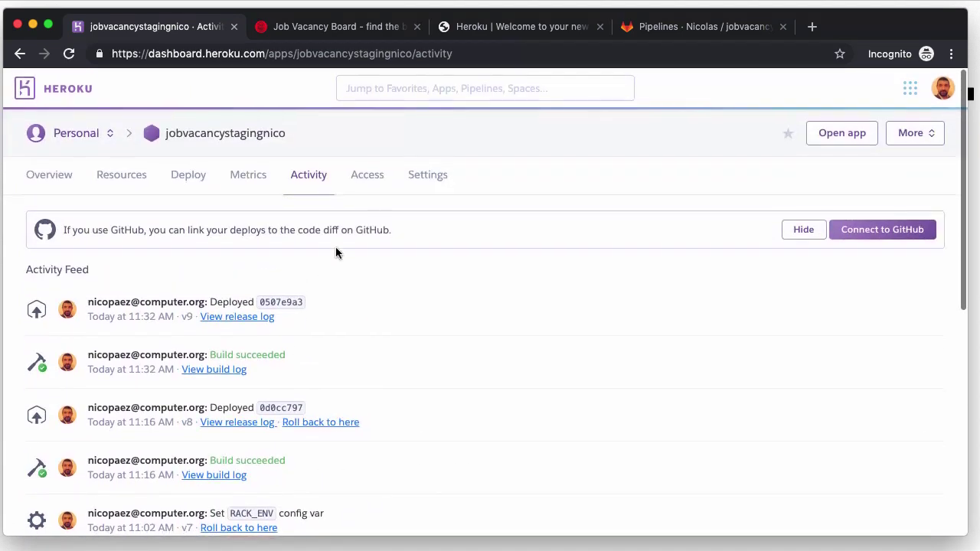
left_click(366, 178)
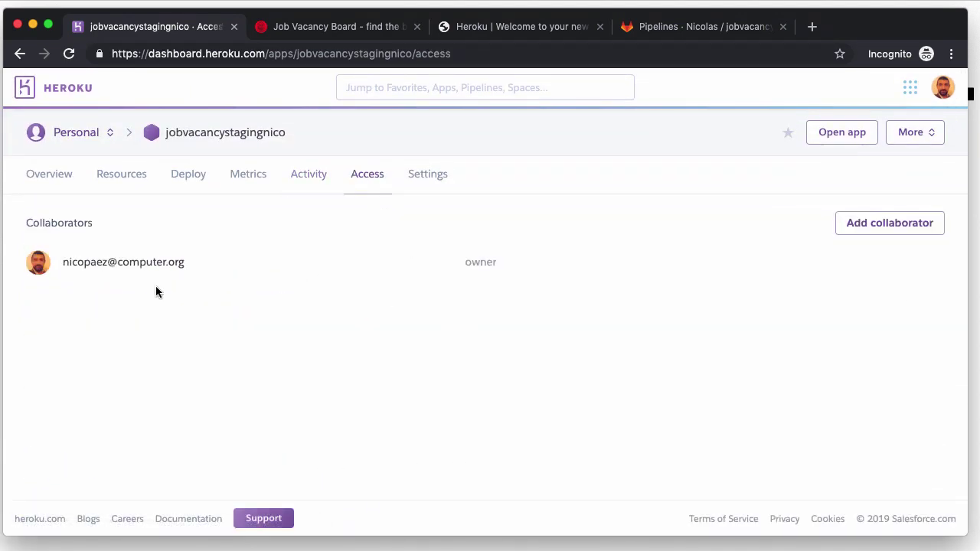
left_click(432, 180)
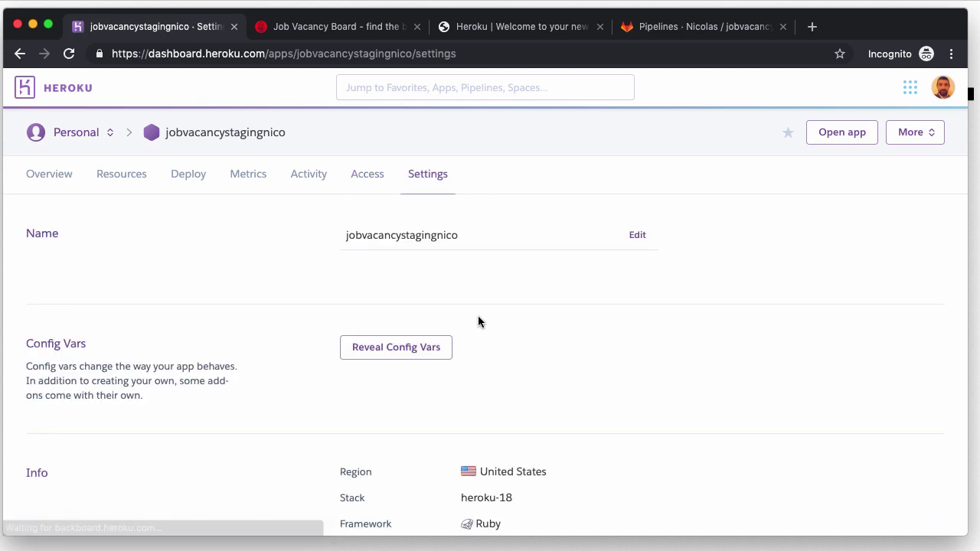
scroll(479, 320, "down", 12)
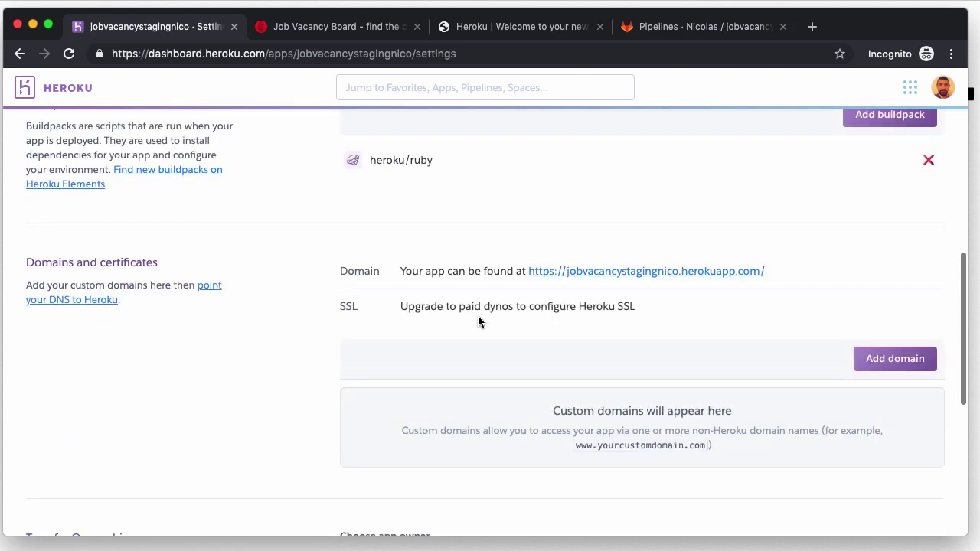
scroll(477, 321, "down", 2)
scroll(478, 322, "up", 15)
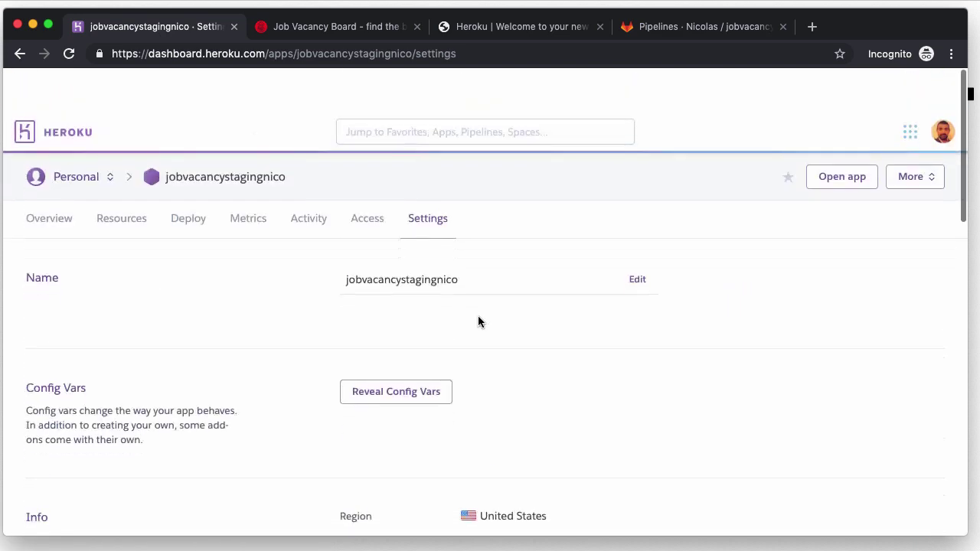
left_click(58, 175)
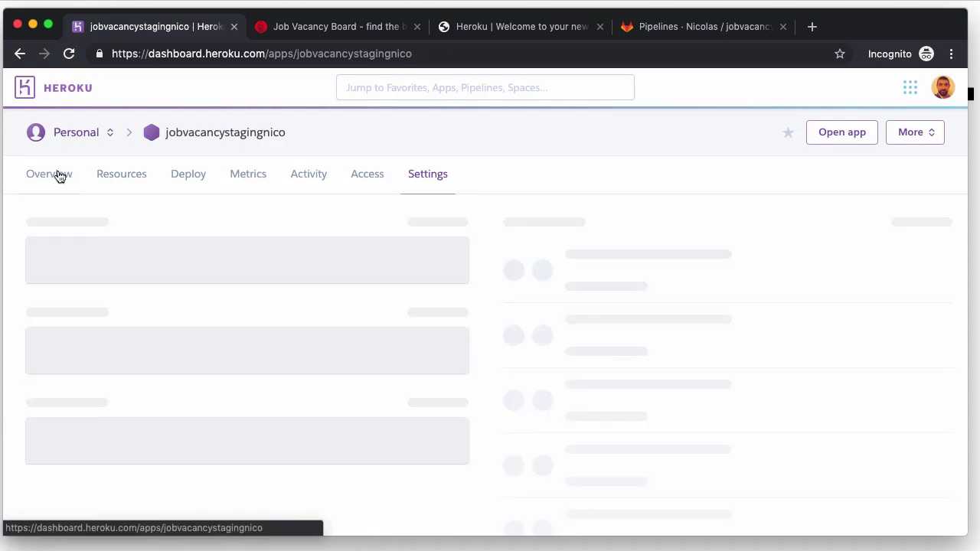
Step: Open the staging app's web console from the More menu, then close it
left_click(923, 135)
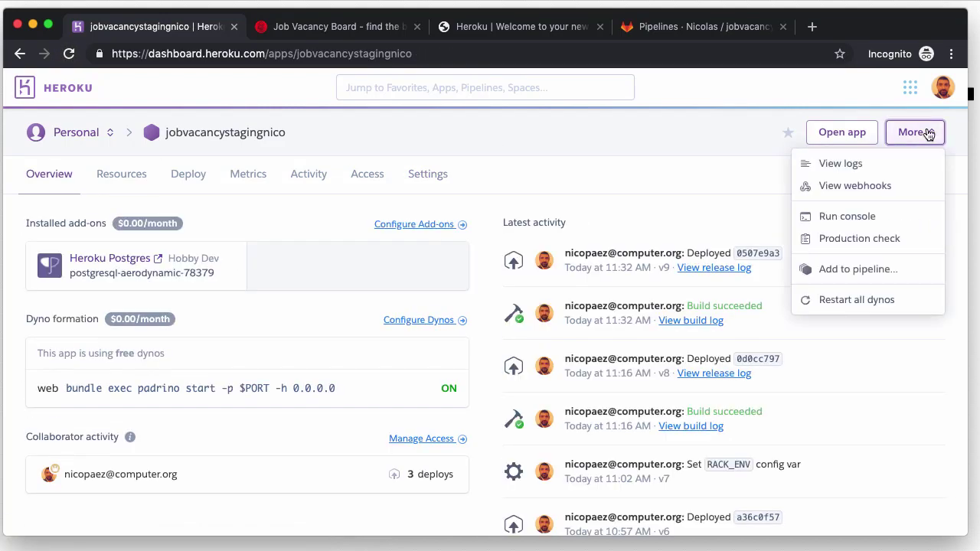
left_click(840, 220)
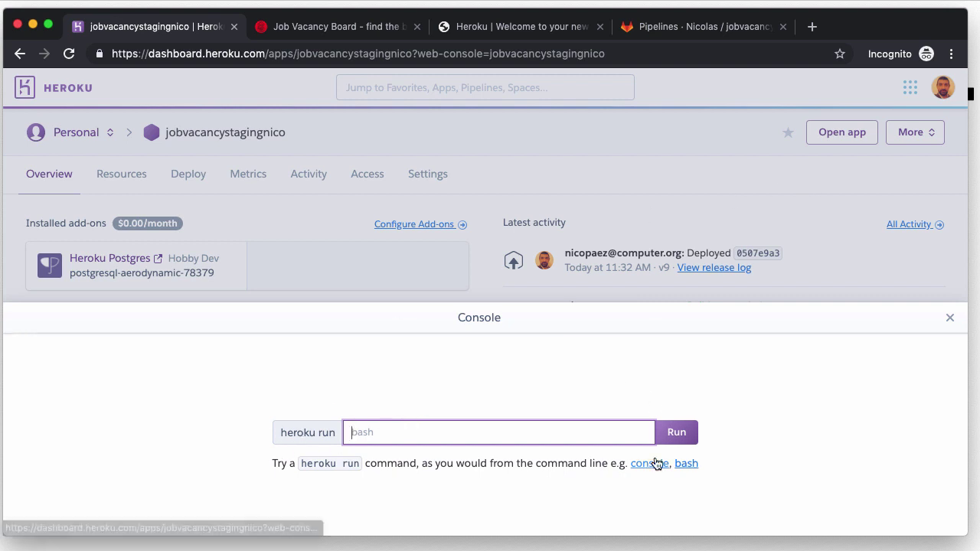
left_click(834, 406)
left_click(950, 317)
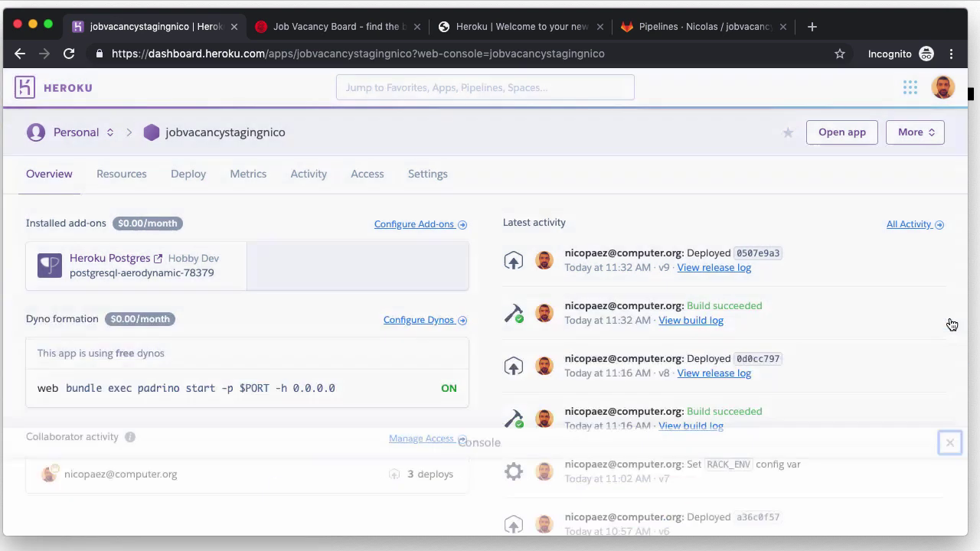
Step: View the staging app's application logs, then review GitLab's list of nine finished pipelines
left_click(914, 134)
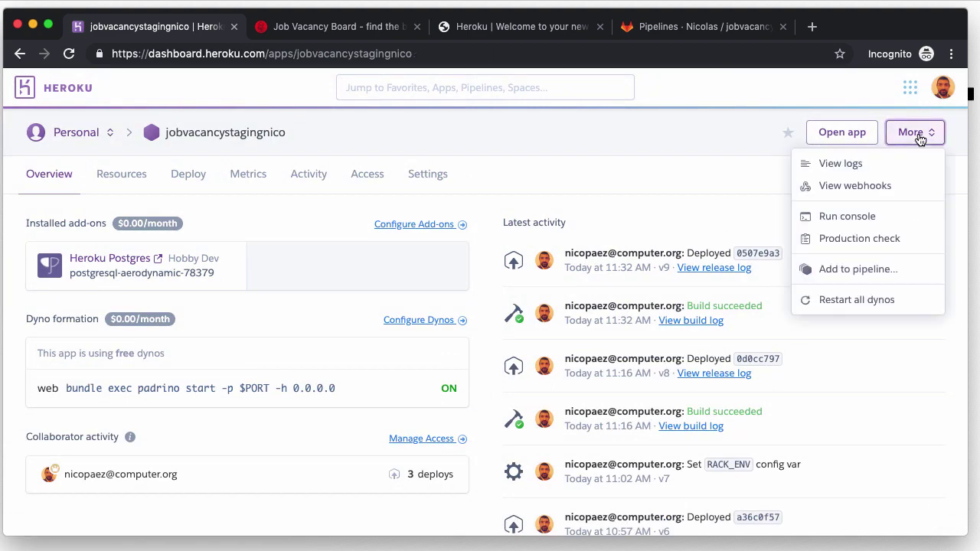
left_click(854, 164)
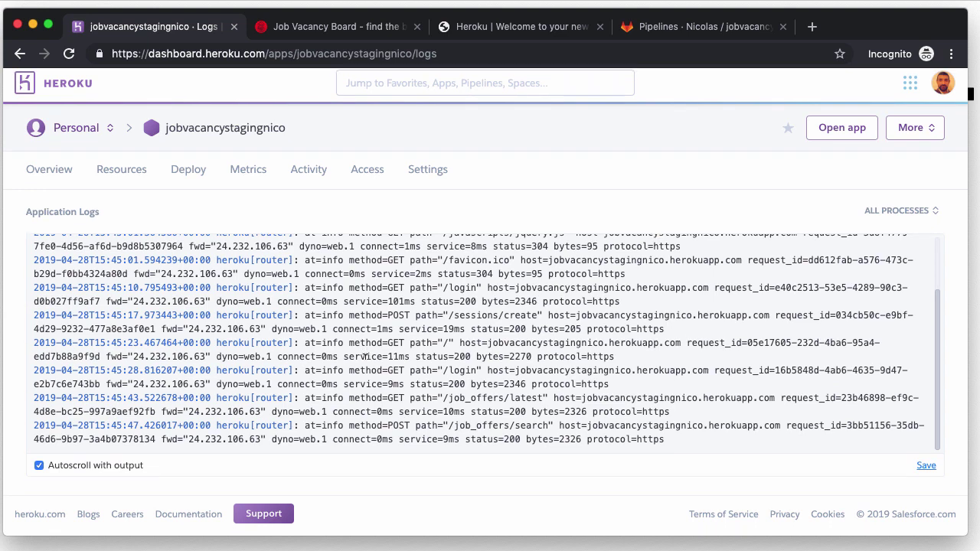
scroll(366, 358, "up", 2)
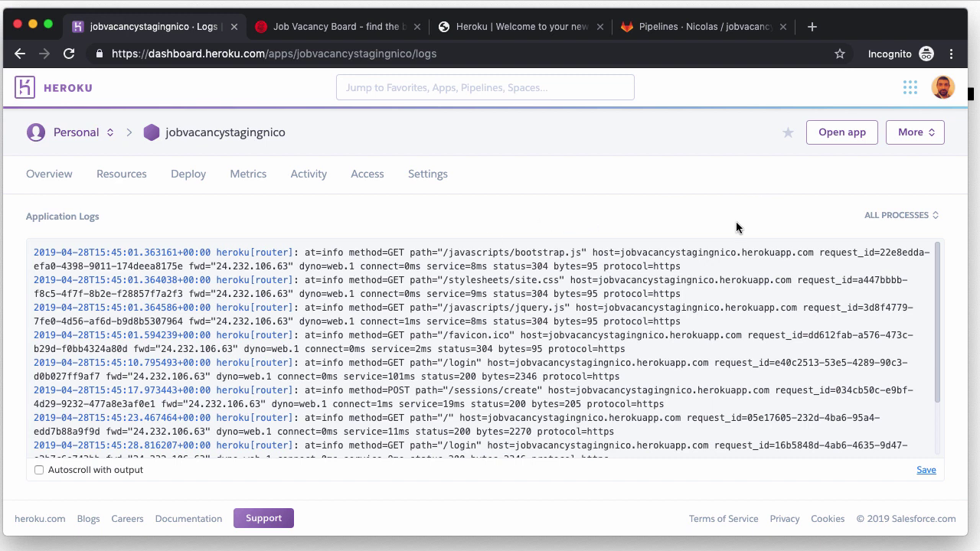
left_click(685, 35)
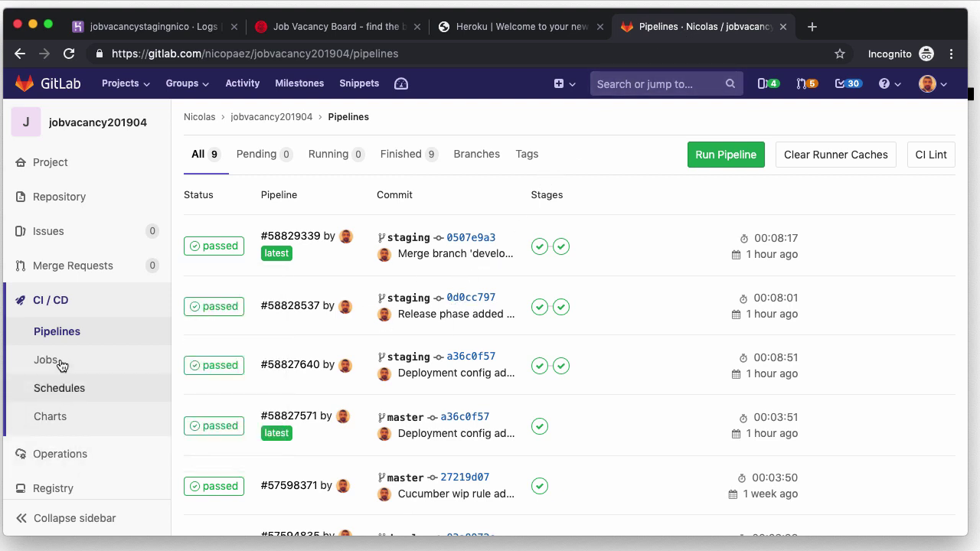
scroll(71, 476, "down", 2)
Step: Expand Variables in GitLab's CI/CD settings to reveal the protected, masked HEROKU_STAGING_API_KEY
mouse_move(61, 470)
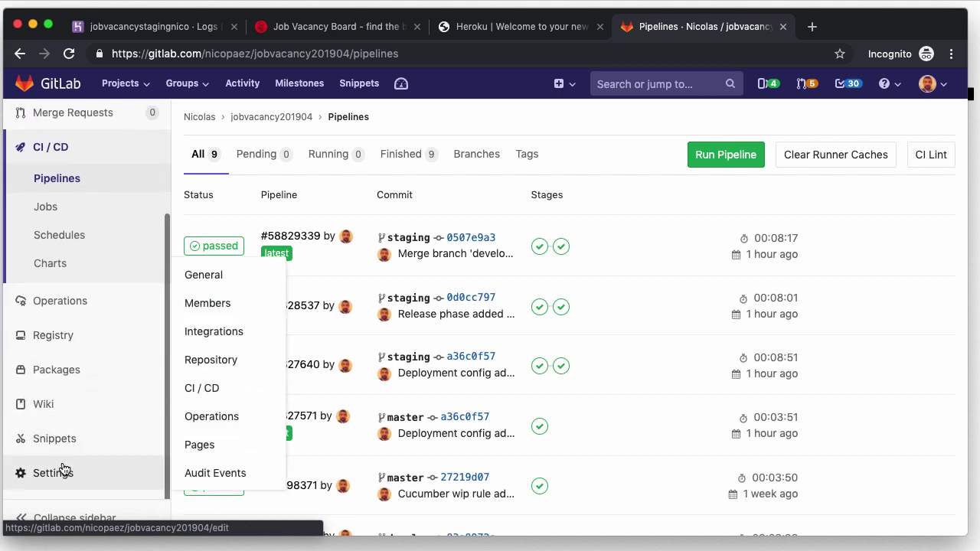
left_click(231, 385)
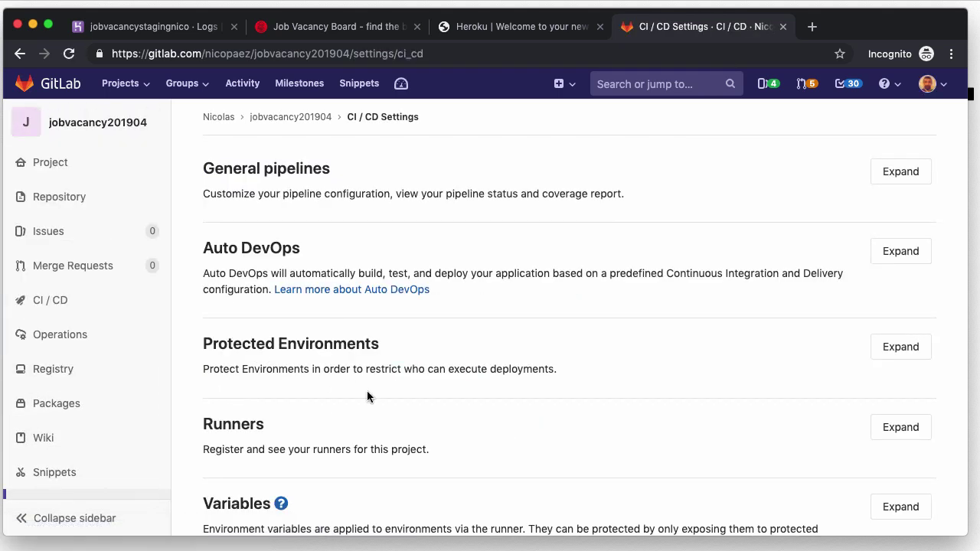
scroll(367, 396, "down", 4)
left_click(906, 376)
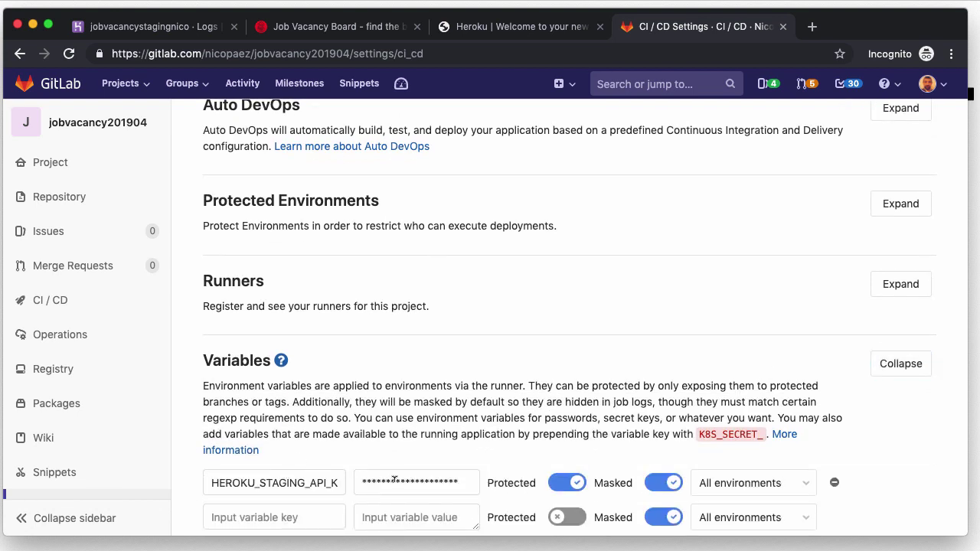
scroll(388, 478, "down", 2)
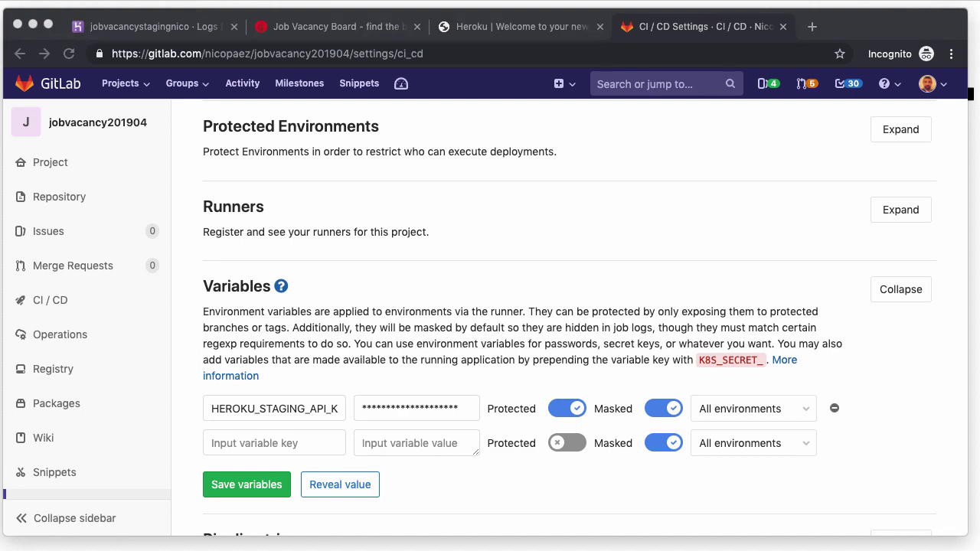
key("ctrl+Up")
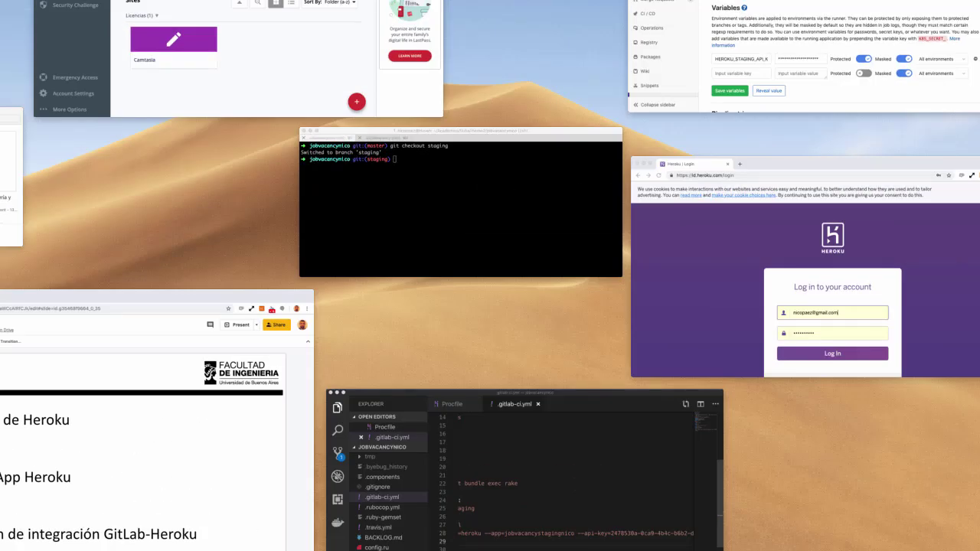
key("ctrl+Up")
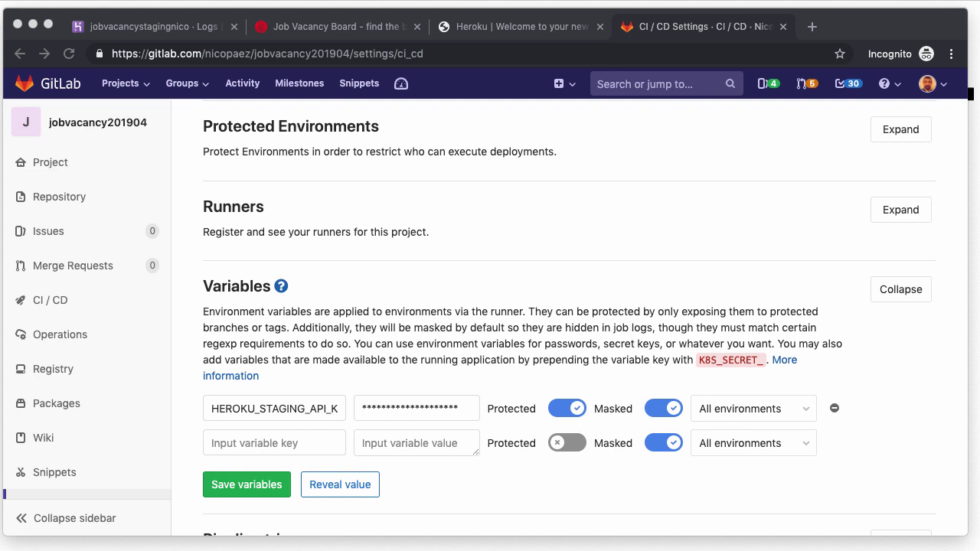
key("super+t")
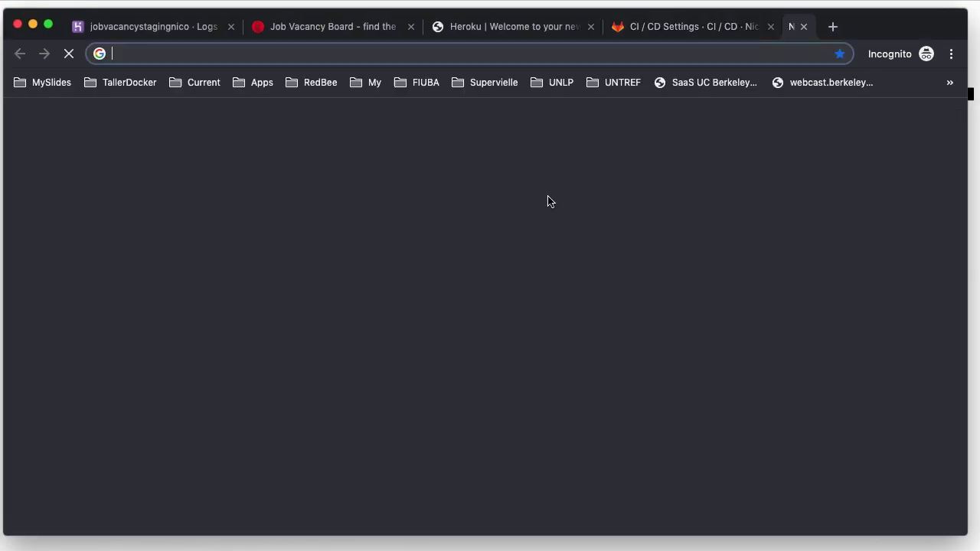
Step: Load GitLab issue #56940 about ampersands in variables and read through it
type("https://gitlab.com/gitlab-org/gitlab-ce/issues/56940")
key("Return")
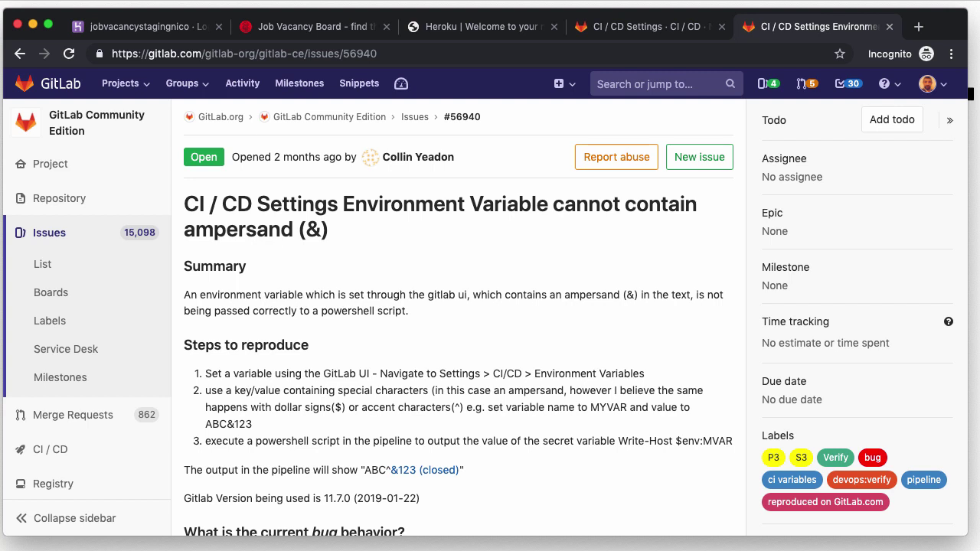
scroll(477, 326, "down", 1)
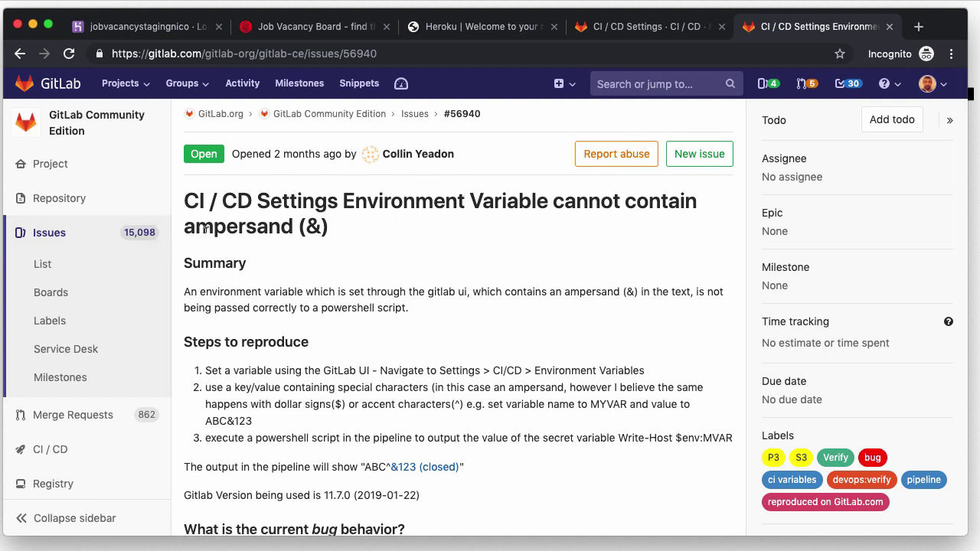
scroll(268, 246, "down", 1)
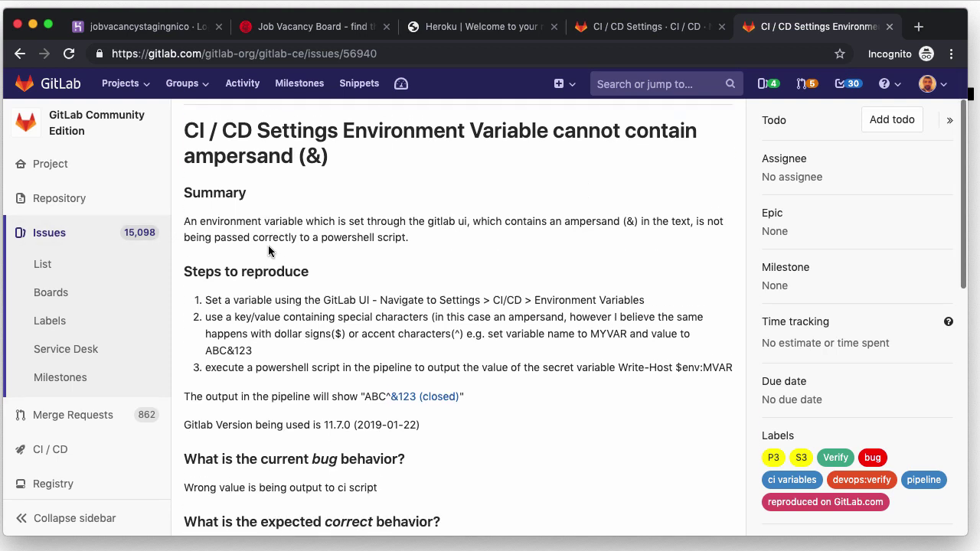
scroll(267, 249, "up", 1)
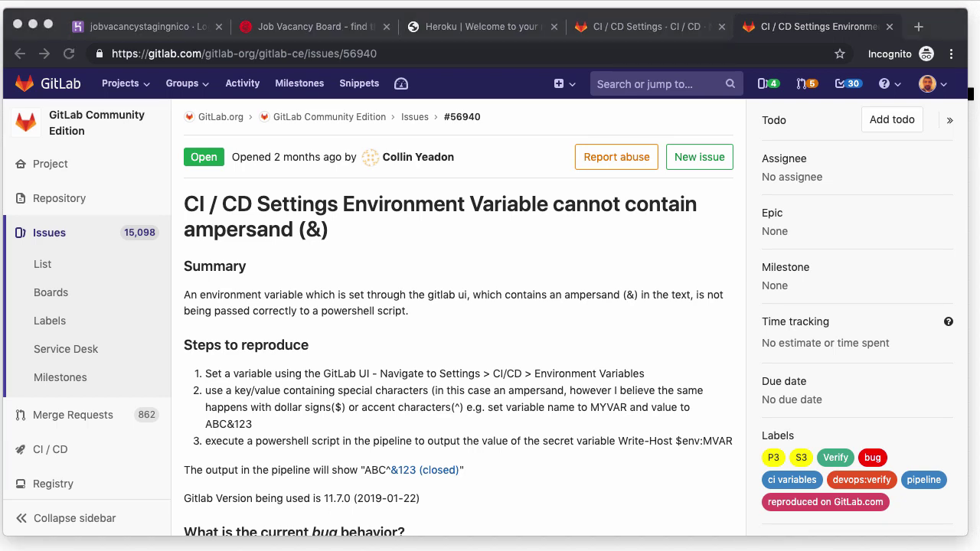
Step: Open issue #60492 and highlight the comment saying keys with dashes cannot be masked
key("super+t")
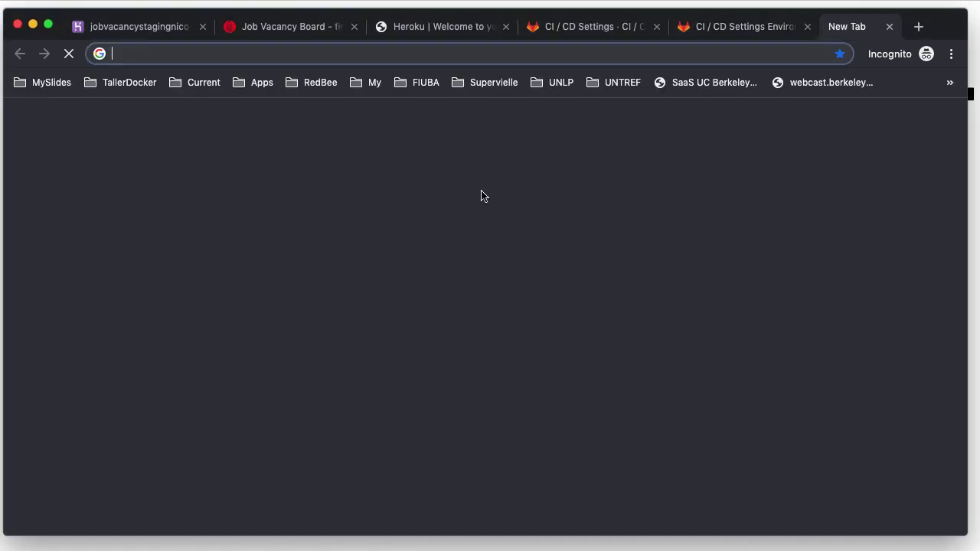
type("https://gitlab.com/gitlab-org/gitlab-ce/issues/60492")
key("Return")
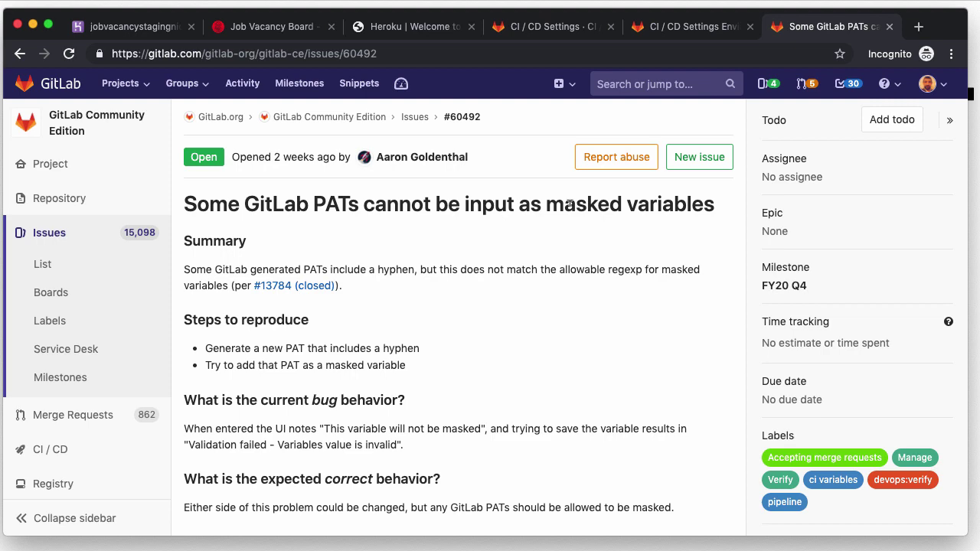
scroll(541, 316, "down", 4)
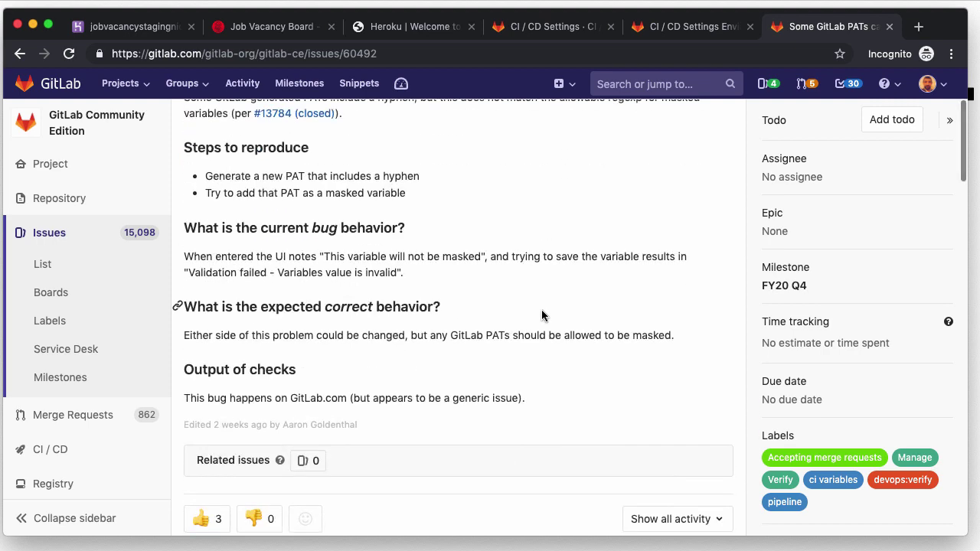
scroll(541, 315, "down", 10)
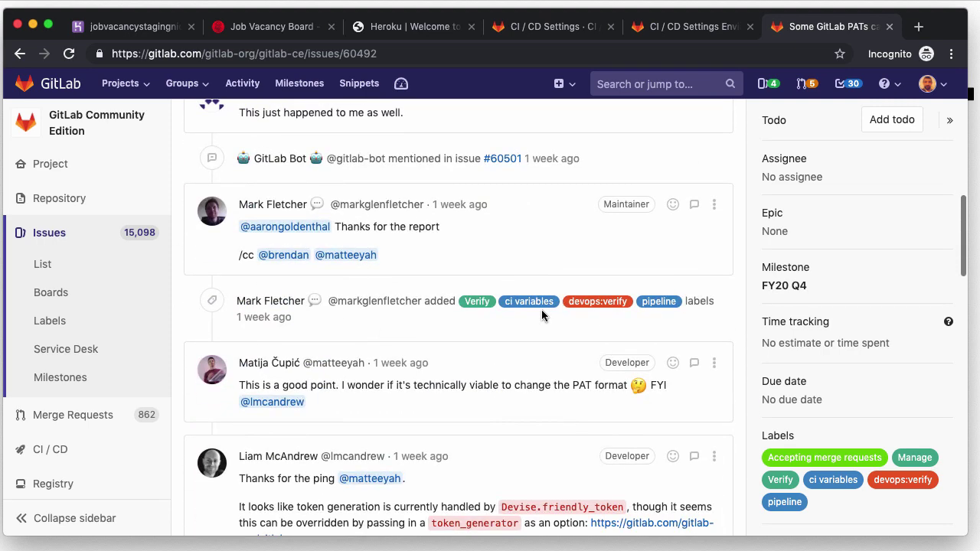
scroll(541, 315, "down", 15)
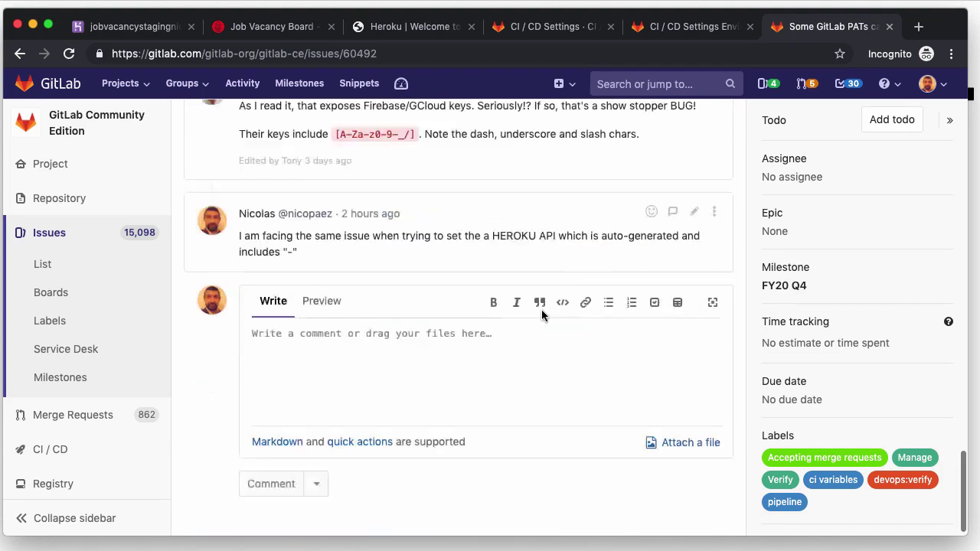
scroll(541, 316, "up", 1)
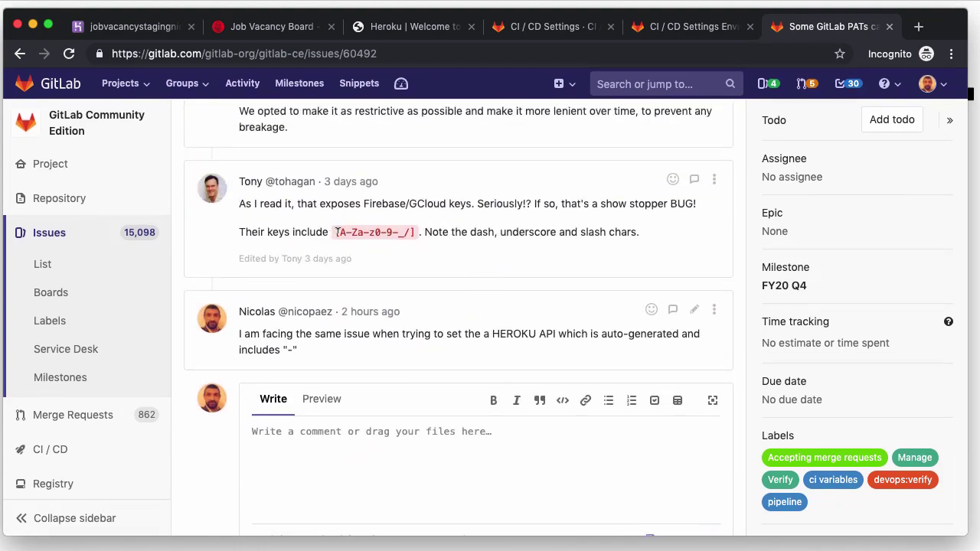
left_click_drag(335, 230, 404, 227)
double_click(482, 231)
Step: Inspect the dpl deploy line in .gitlab-ci.yml, selecting its hard-coded Heroku API key
key("super+Tab")
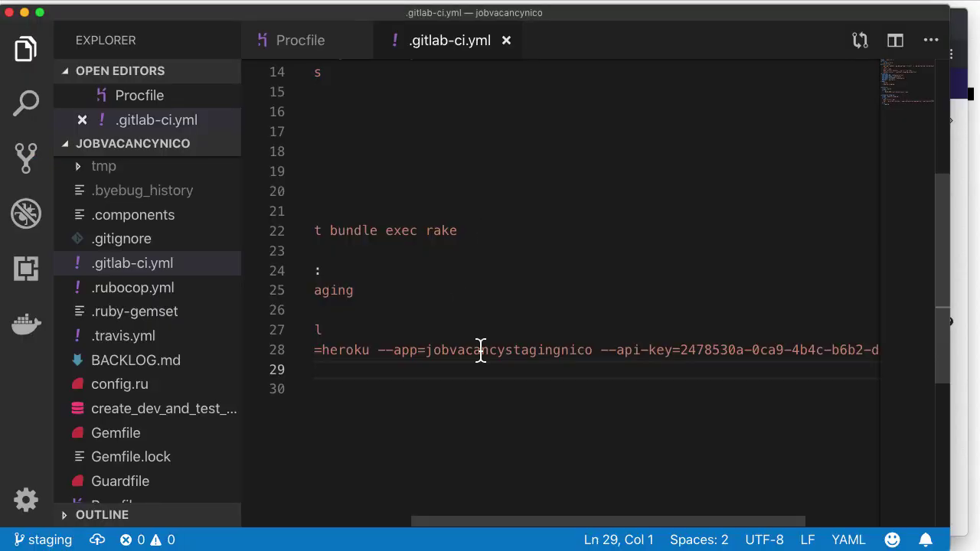
left_click(535, 366)
scroll(579, 362, "right", 5)
scroll(579, 360, "down", 1)
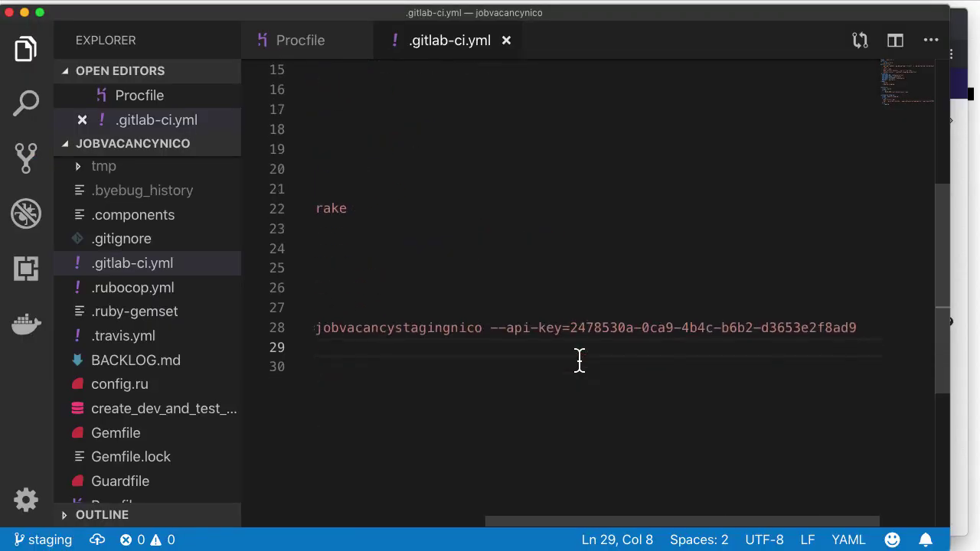
left_click(571, 328)
left_click_drag(622, 322, 857, 321)
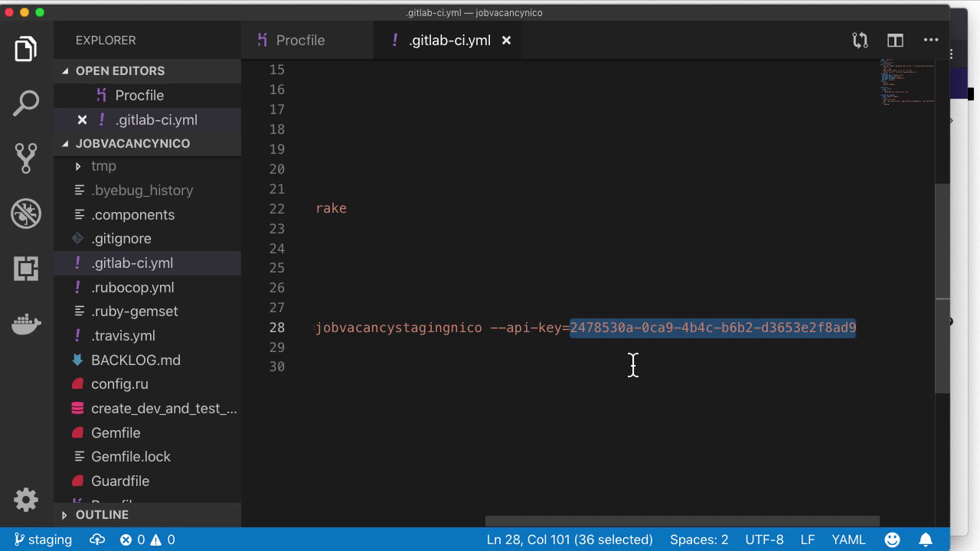
left_click(602, 327)
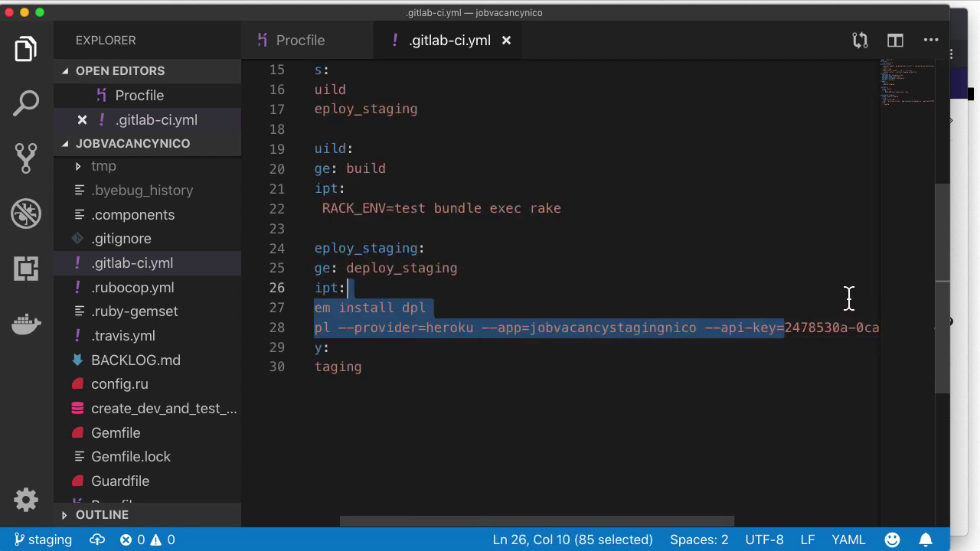